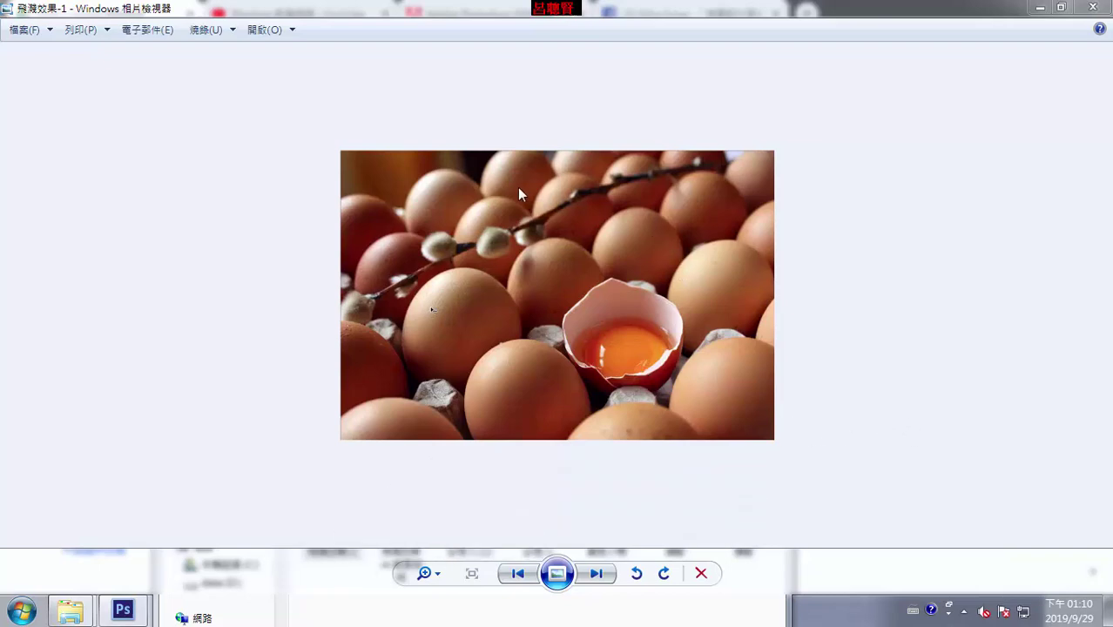
- Flip between the original colour egg photo and the finished grey, blurred version, ending on the finished one
{"action": "left_click", "coordinate": [597, 581]}
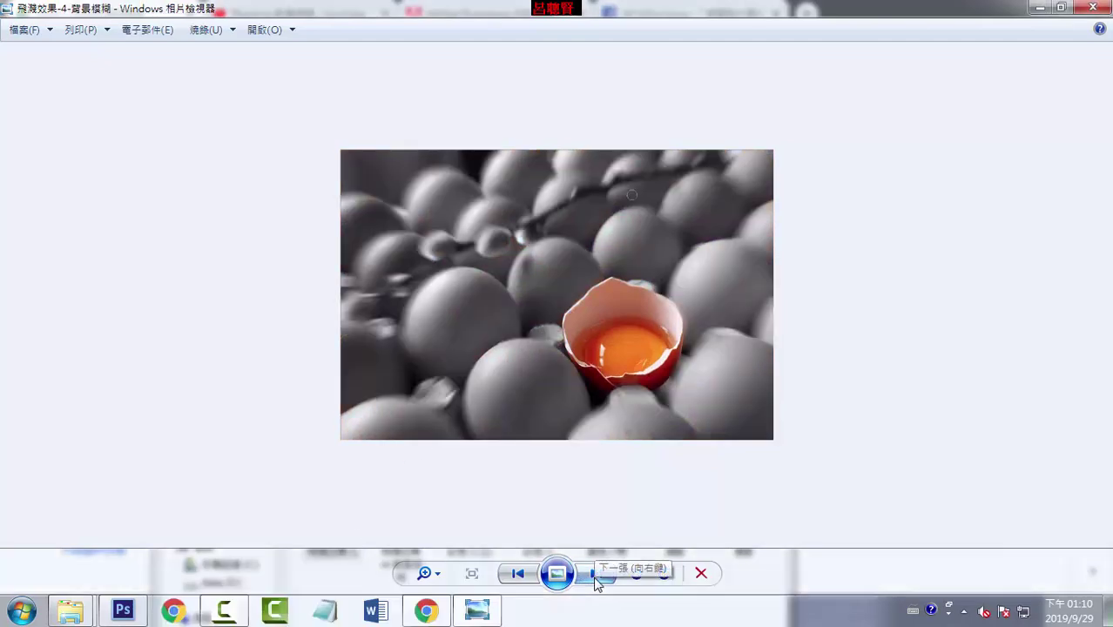
{"action": "left_click", "coordinate": [518, 578]}
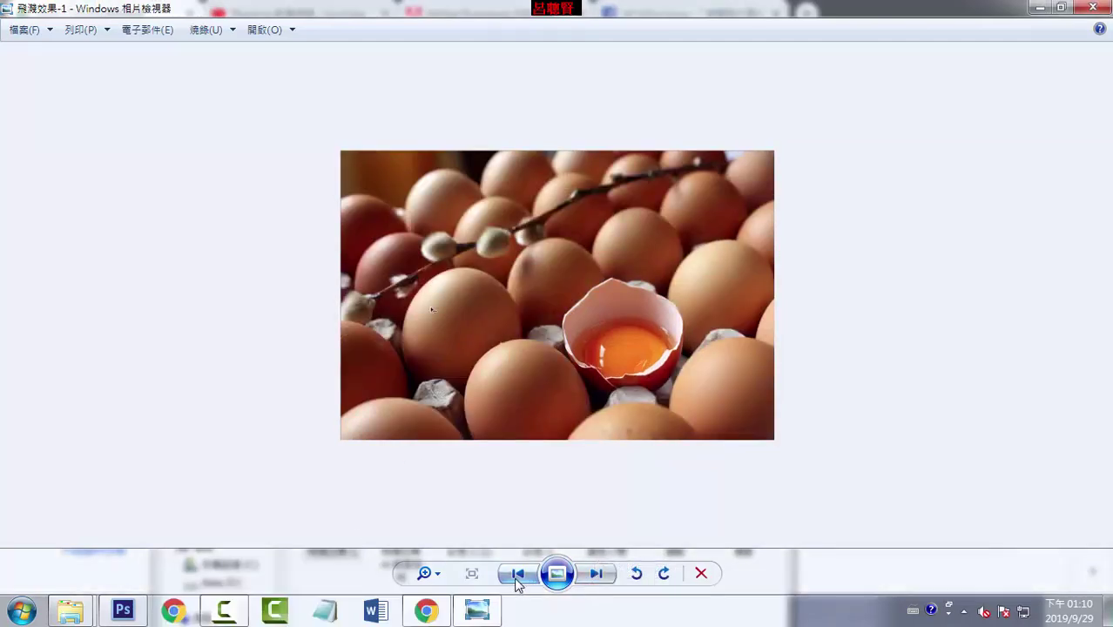
{"action": "left_click", "coordinate": [601, 577]}
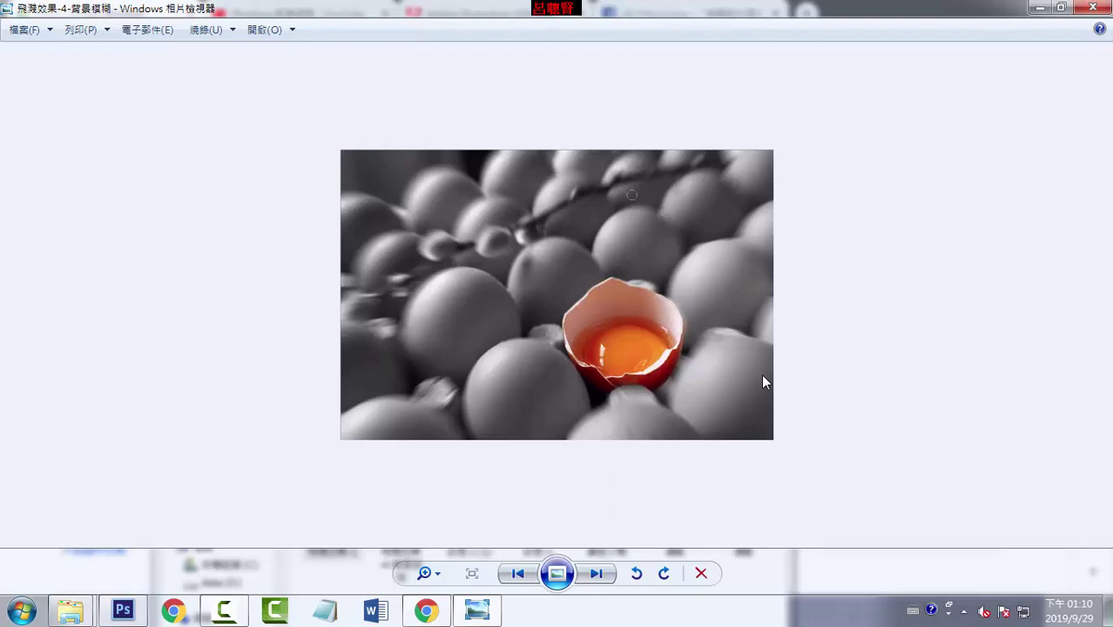
{"action": "left_click", "coordinate": [517, 573]}
{"action": "key", "text": "Left"}
- Duplicate the egg photo's Background layer twice in Photoshop, checking the finished example for reference
{"action": "left_click", "coordinate": [123, 610]}
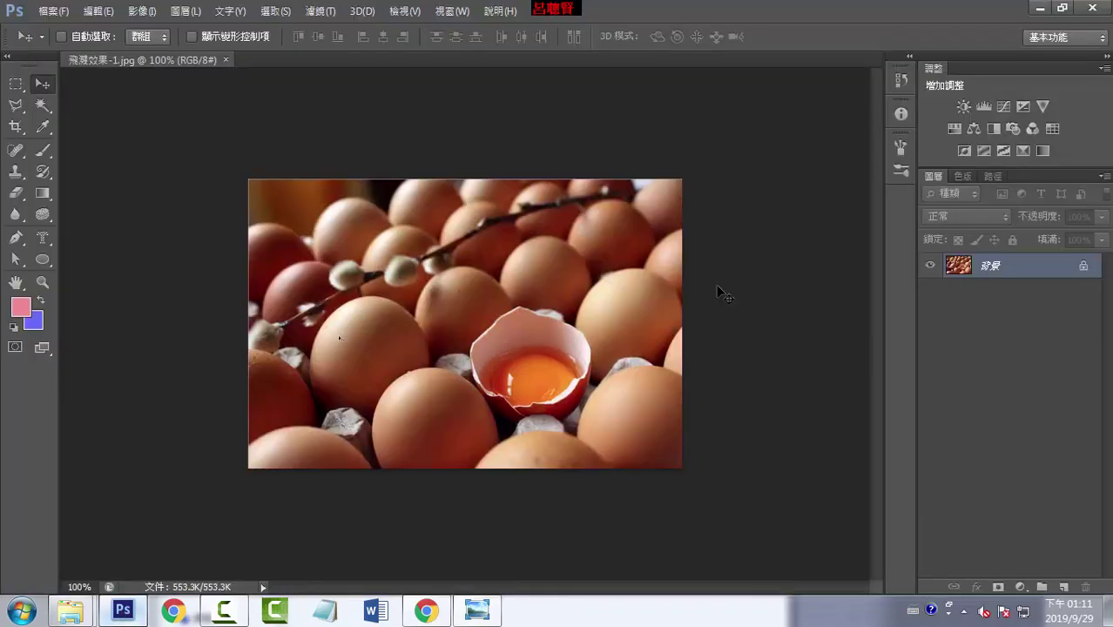
{"action": "left_click_drag", "start_coordinate": [973, 272], "coordinate": [1065, 587]}
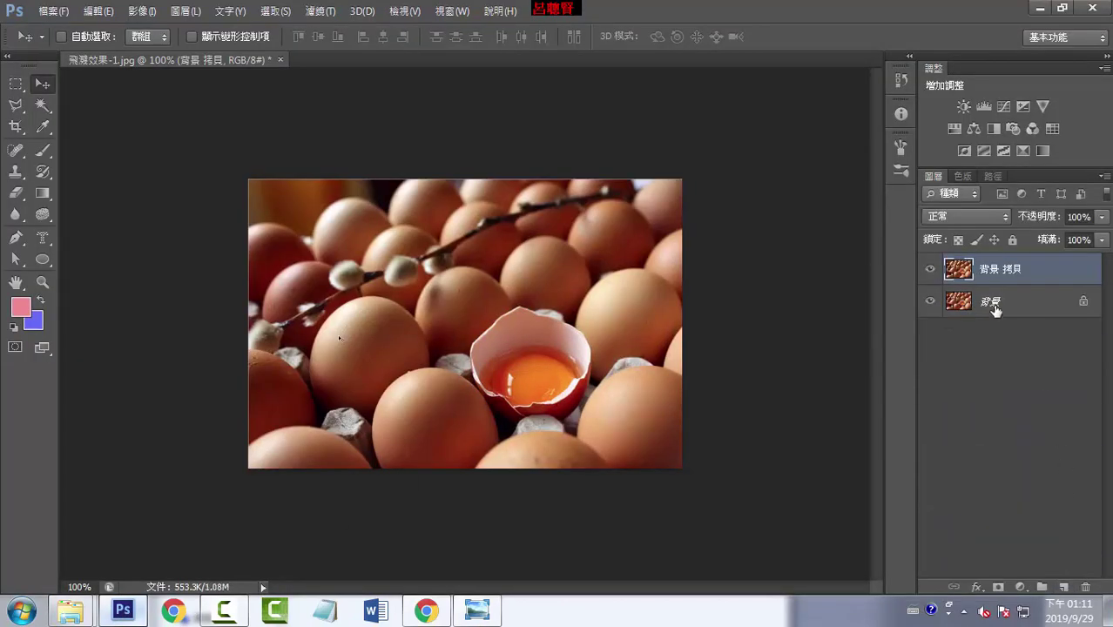
{"action": "left_click_drag", "start_coordinate": [994, 302], "coordinate": [1065, 587]}
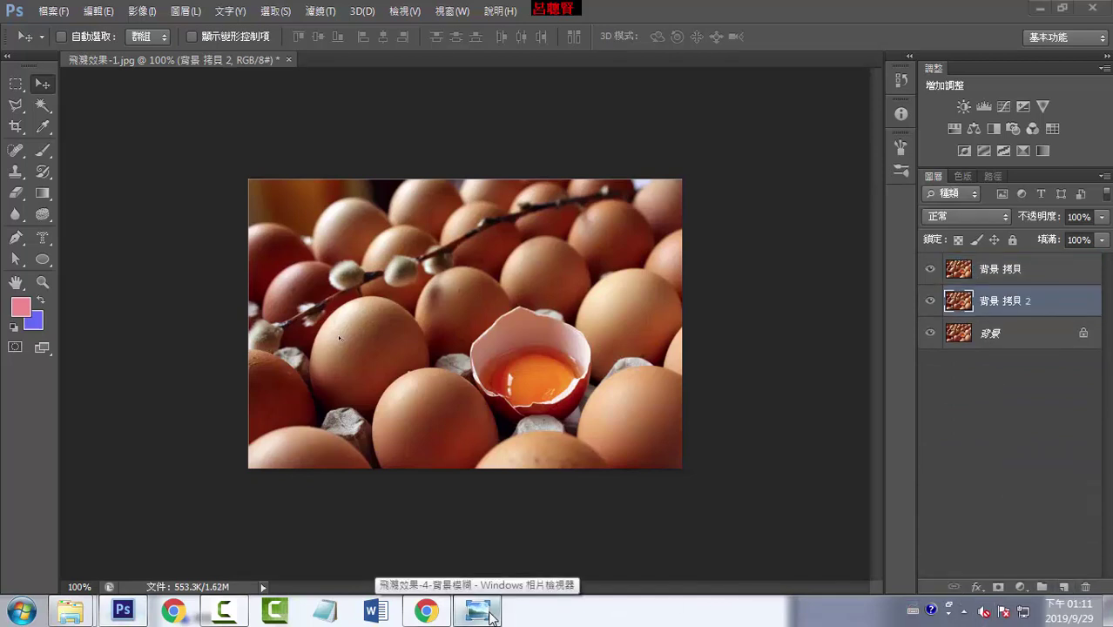
{"action": "left_click", "coordinate": [488, 613]}
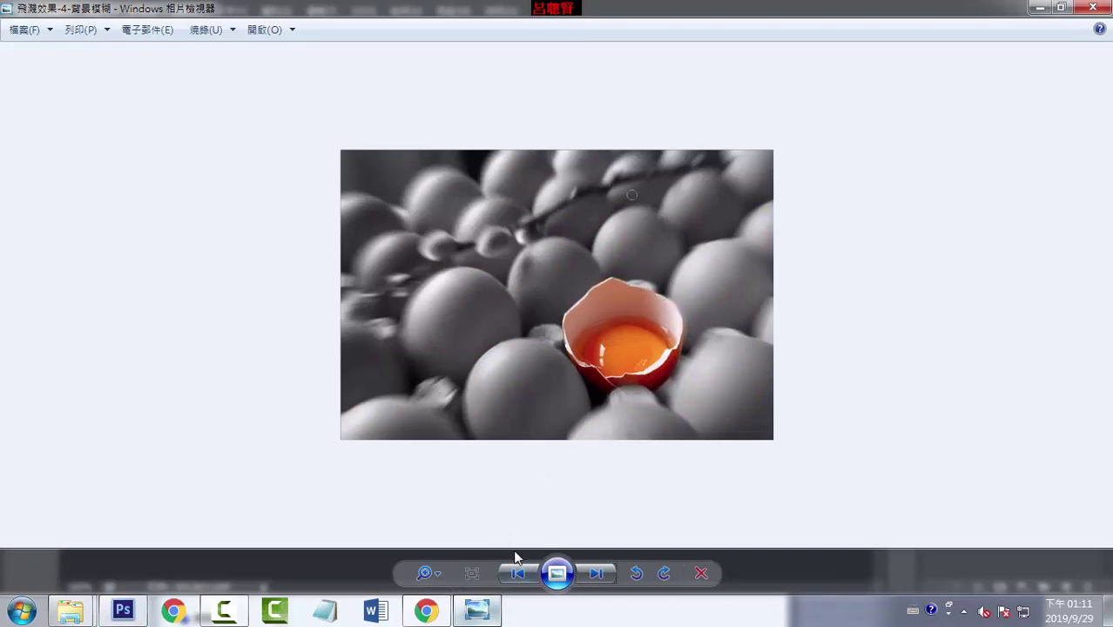
{"action": "left_click", "coordinate": [123, 611]}
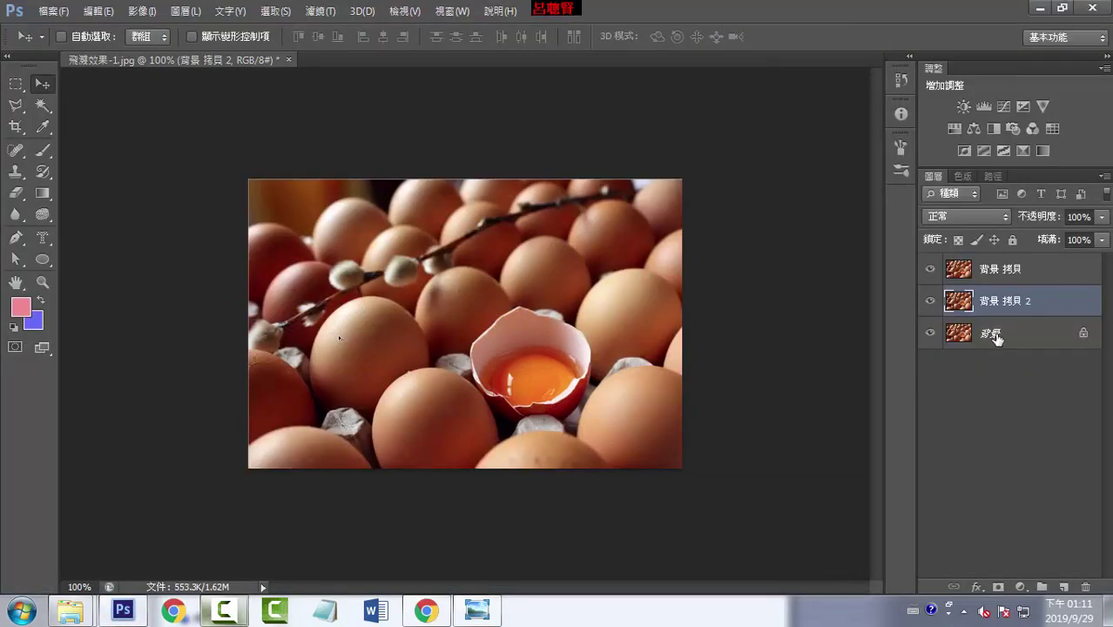
- Hide Background and 背景 拷貝, leaving 背景 拷貝 2 visible and selected
{"action": "left_click", "coordinate": [1009, 347]}
{"action": "left_click", "coordinate": [929, 335]}
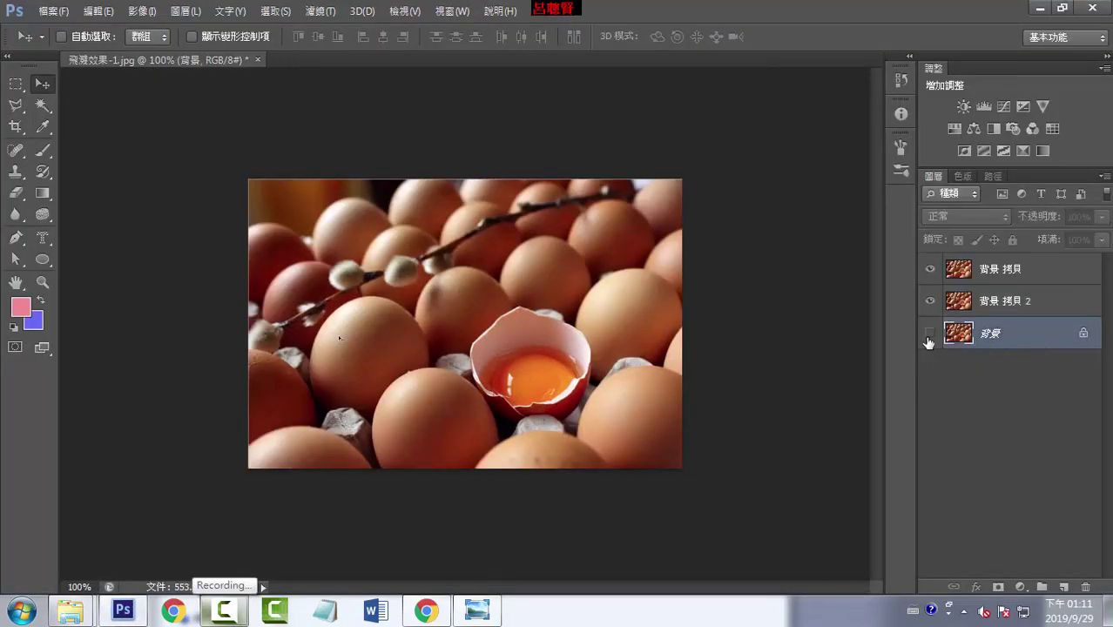
{"action": "left_click", "coordinate": [930, 269]}
{"action": "left_click", "coordinate": [1004, 301]}
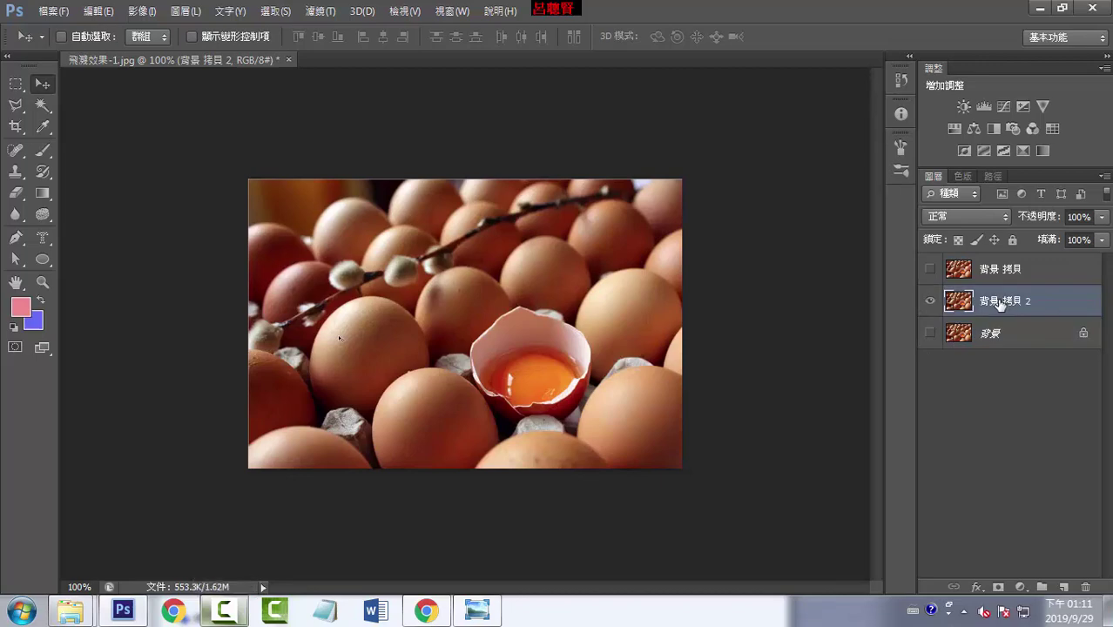
- Convert 背景 拷貝 2 to grey using Black & White with its default settings
{"action": "left_click", "coordinate": [146, 12]}
{"action": "mouse_move", "coordinate": [153, 53]}
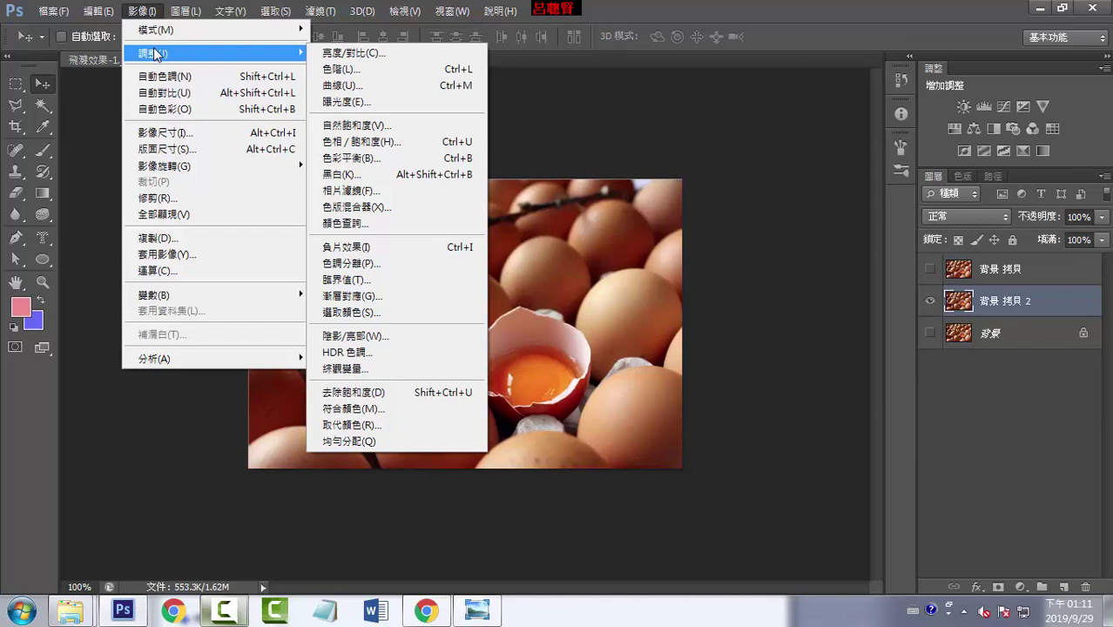
{"action": "left_click", "coordinate": [353, 176]}
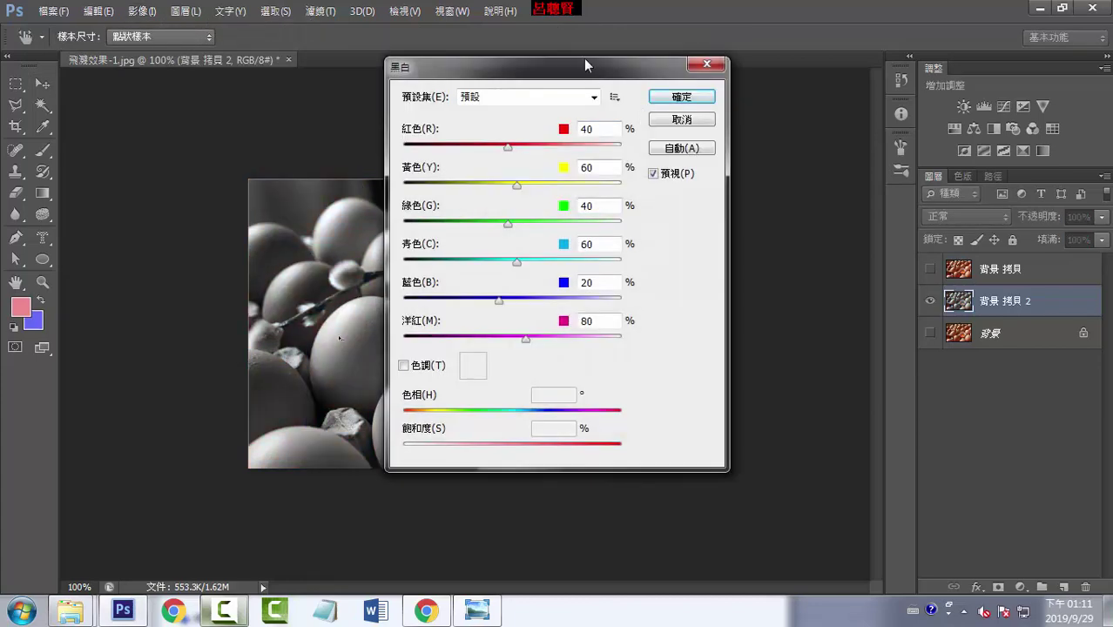
{"action": "left_click_drag", "start_coordinate": [586, 65], "coordinate": [795, 194]}
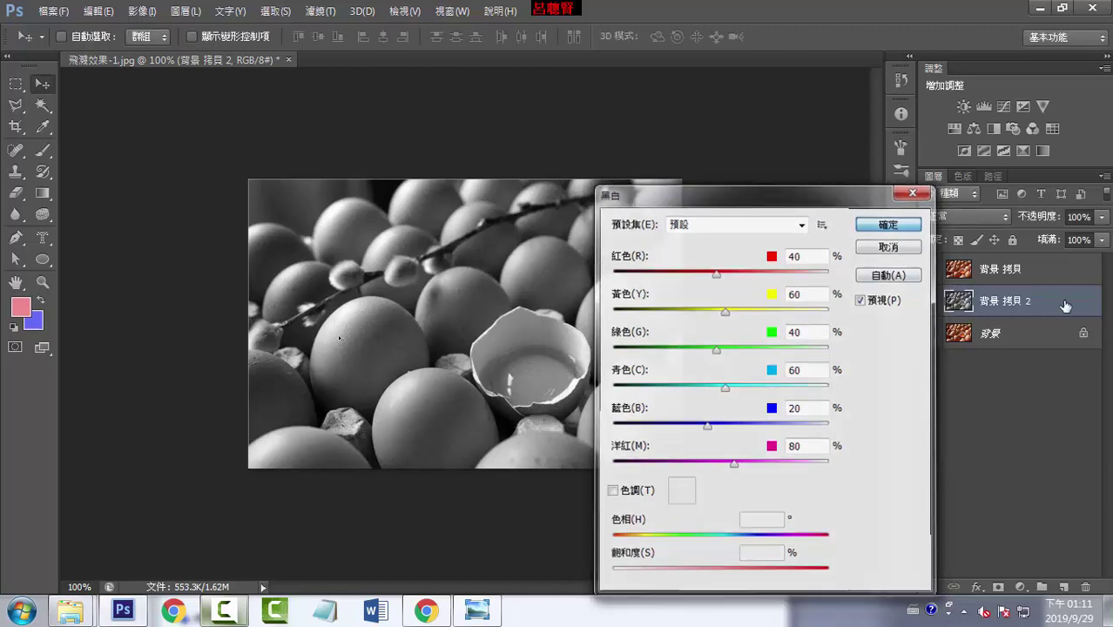
{"action": "key", "text": "Return"}
{"action": "left_click", "coordinate": [137, 14]}
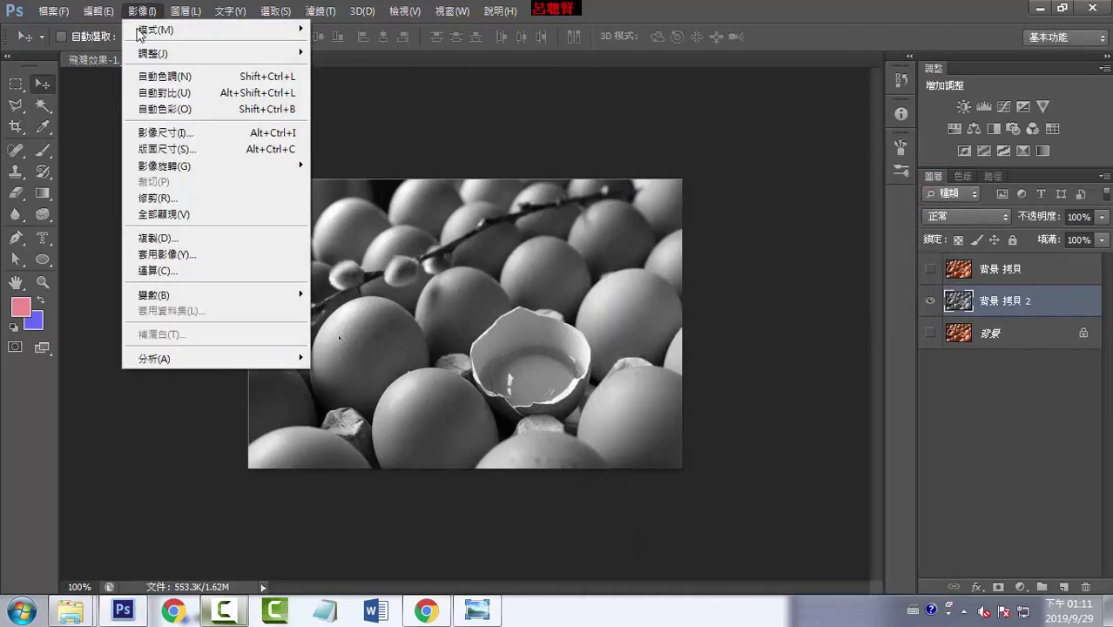
{"action": "mouse_move", "coordinate": [153, 53]}
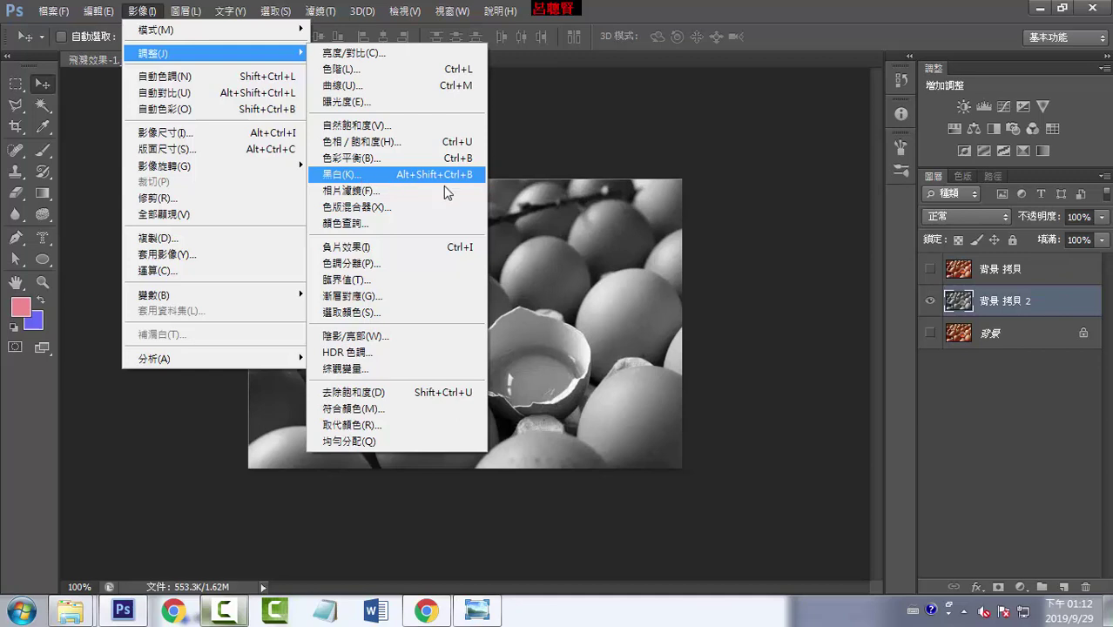
{"action": "left_click", "coordinate": [982, 303]}
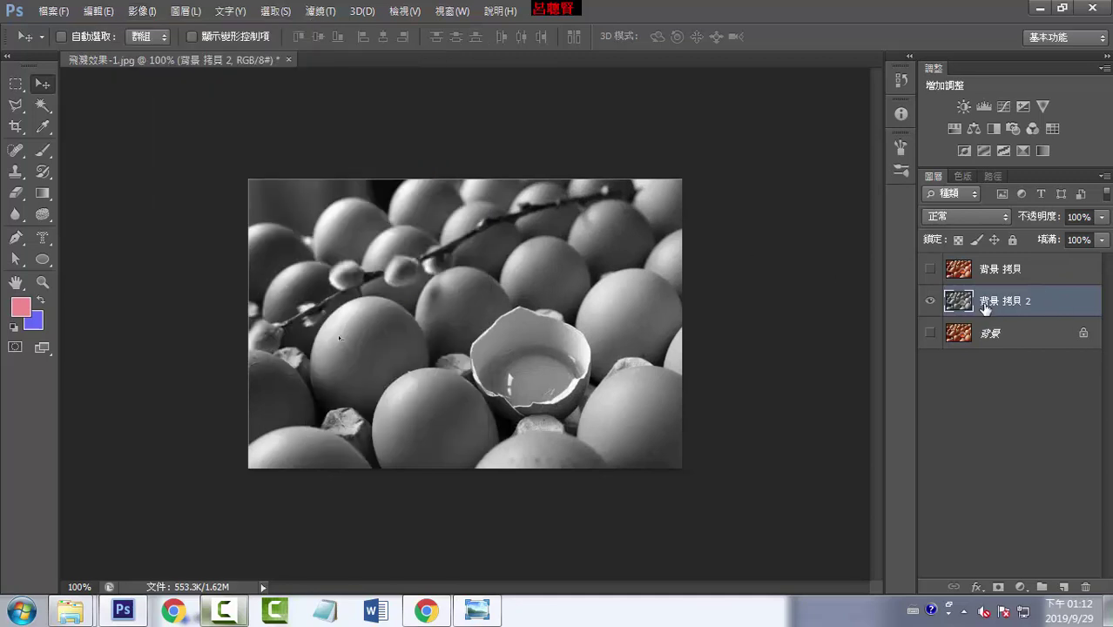
{"action": "left_click", "coordinate": [319, 11]}
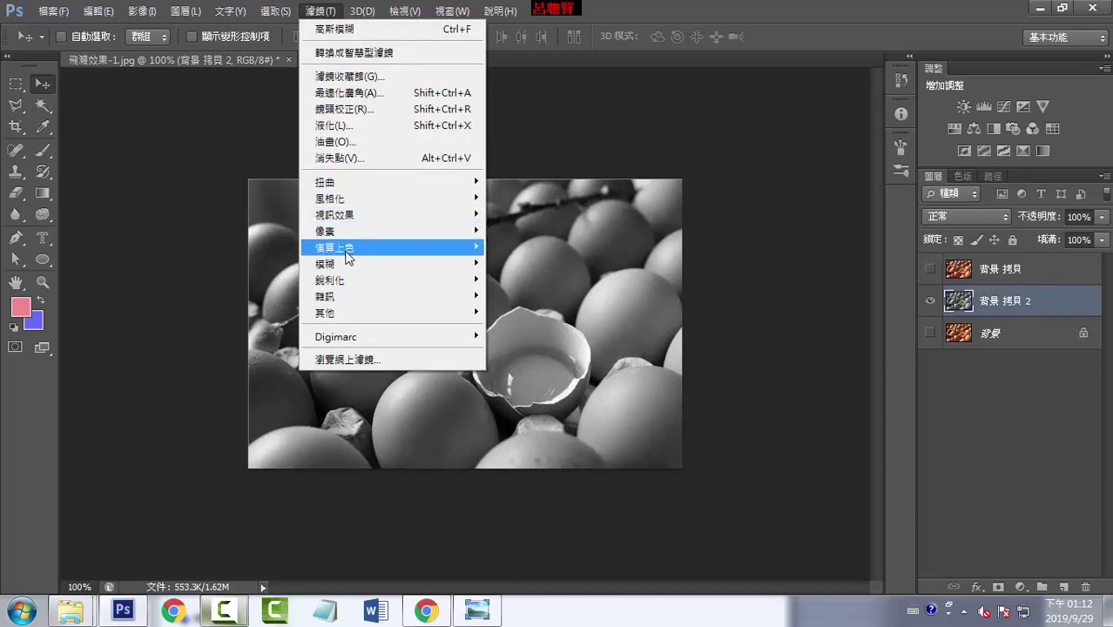
{"action": "mouse_move", "coordinate": [325, 263]}
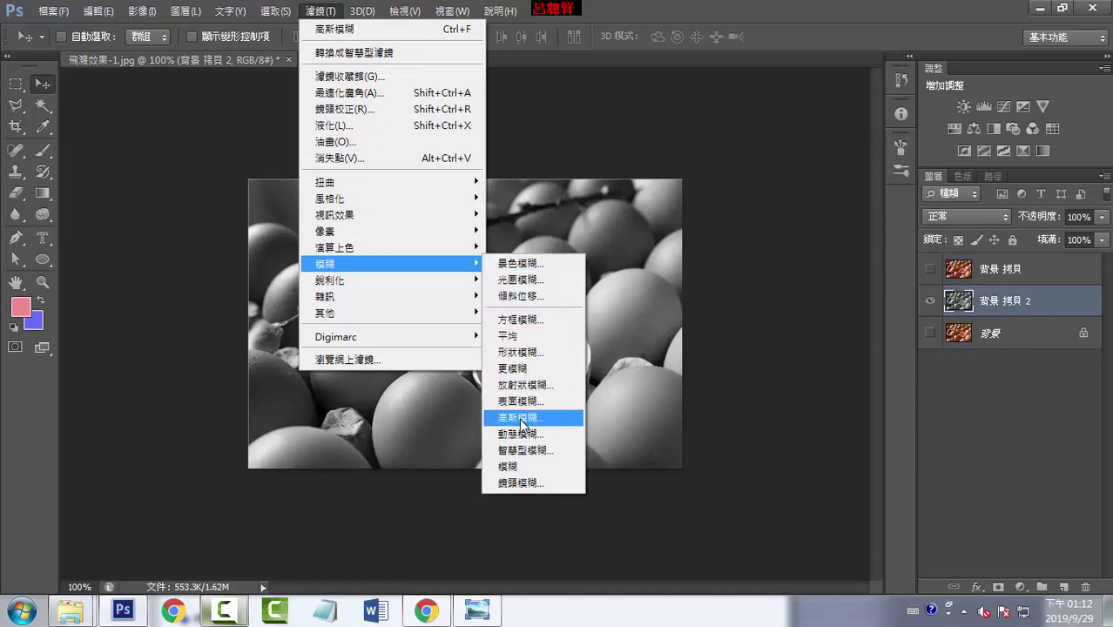
{"action": "left_click", "coordinate": [522, 435]}
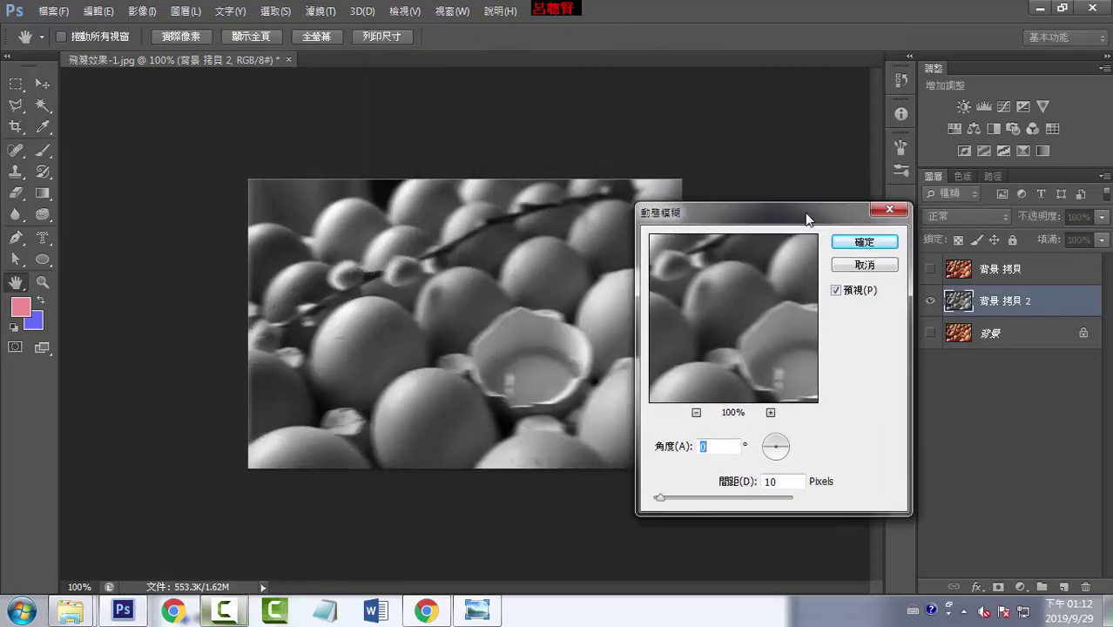
{"action": "left_click_drag", "start_coordinate": [623, 107], "coordinate": [886, 225]}
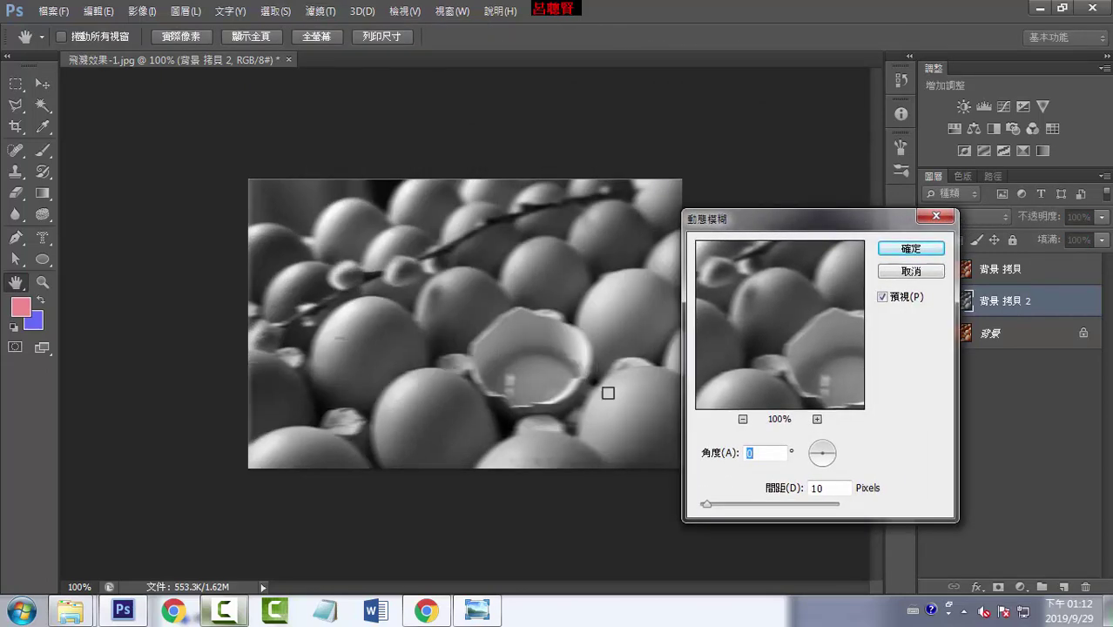
{"action": "left_click_drag", "start_coordinate": [707, 505], "coordinate": [737, 505]}
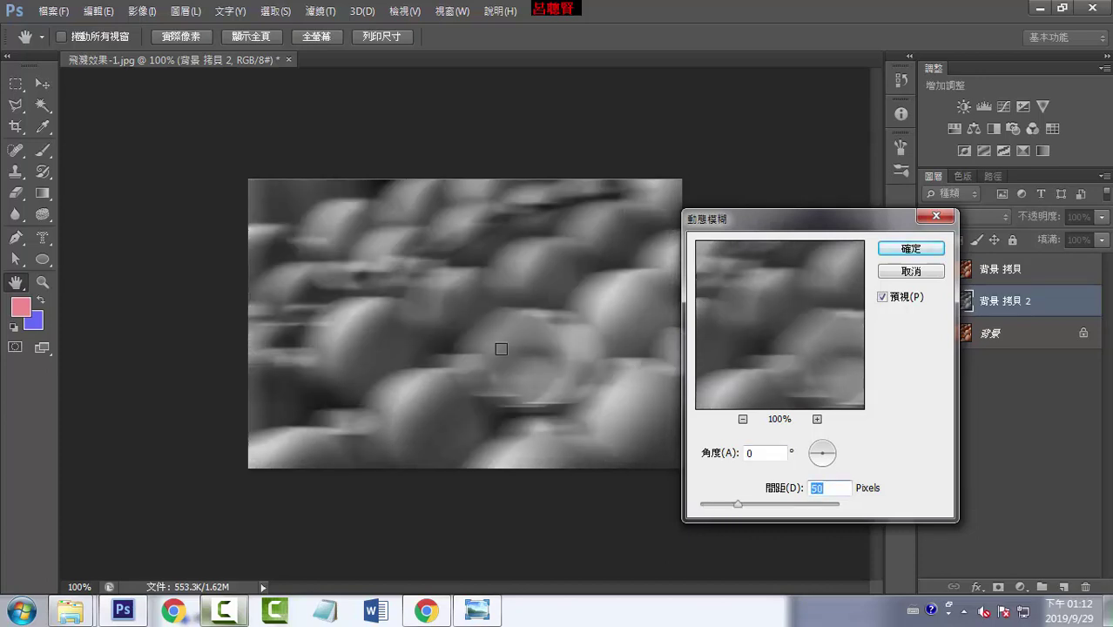
{"action": "left_click_drag", "start_coordinate": [738, 506], "coordinate": [722, 506]}
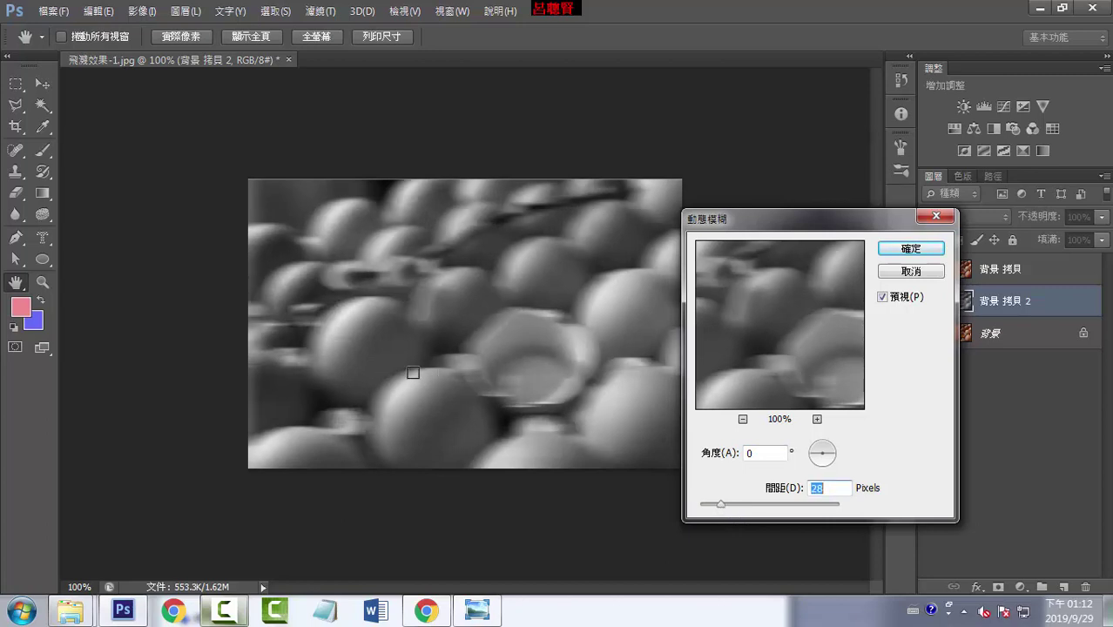
{"action": "left_click", "coordinate": [911, 273]}
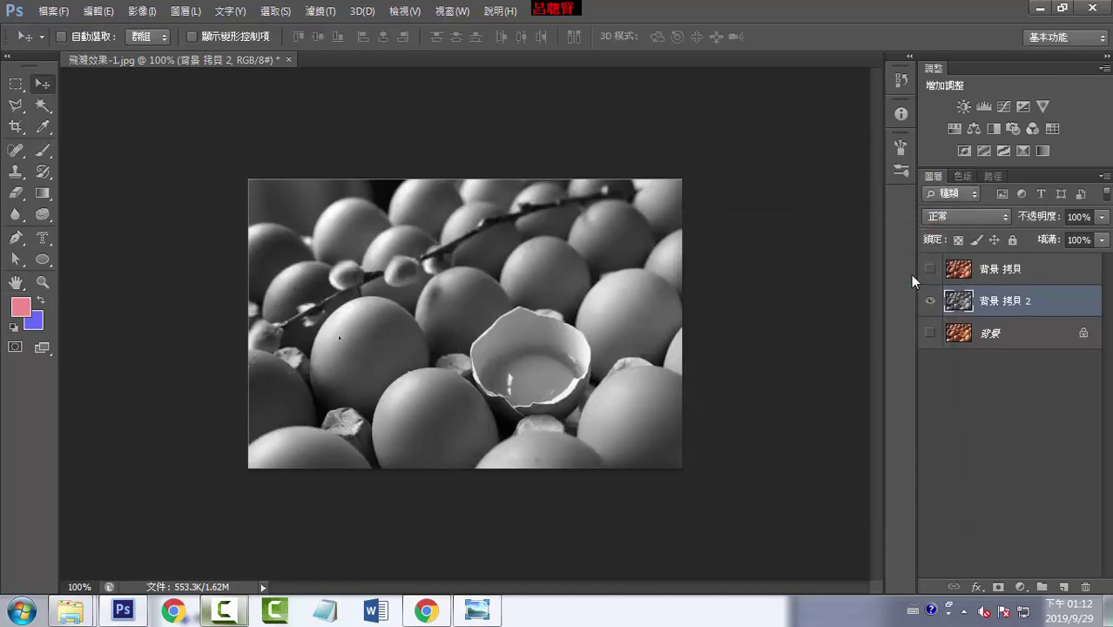
- Test a Radial Blur at amount 57, trying Spin/Zoom and Best quality, then undo it
{"action": "left_click", "coordinate": [324, 12]}
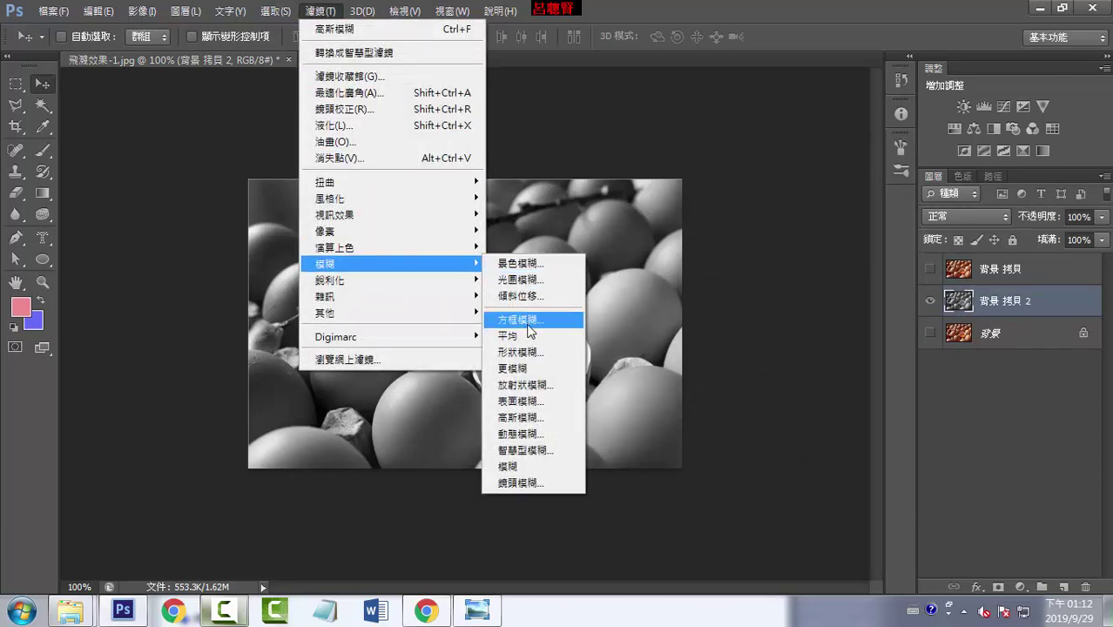
{"action": "left_click", "coordinate": [527, 394]}
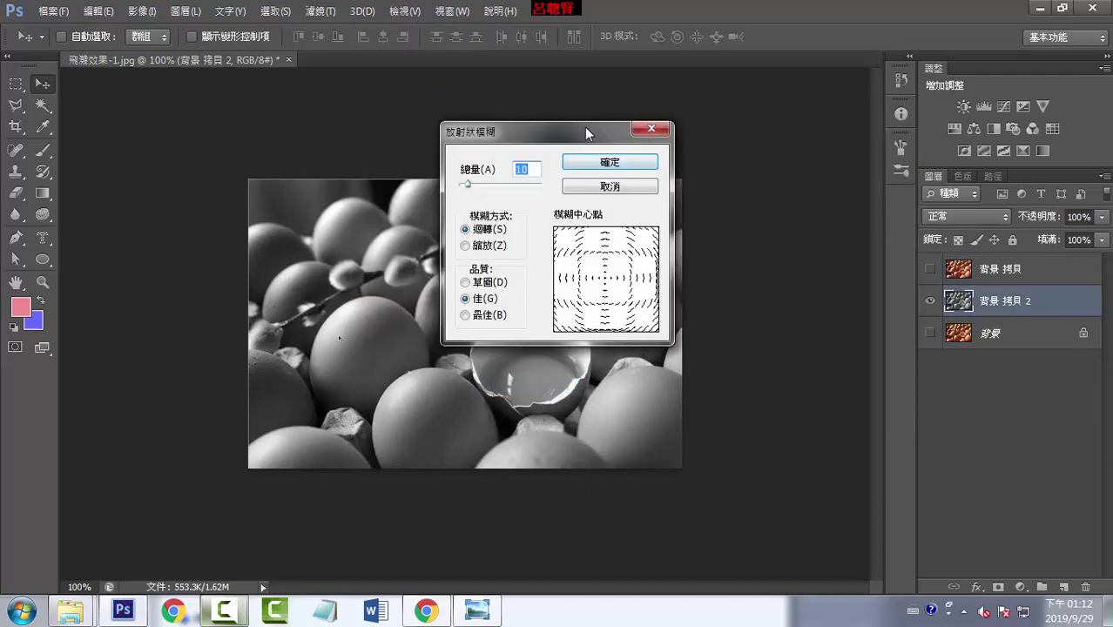
{"action": "left_click_drag", "start_coordinate": [586, 133], "coordinate": [790, 185]}
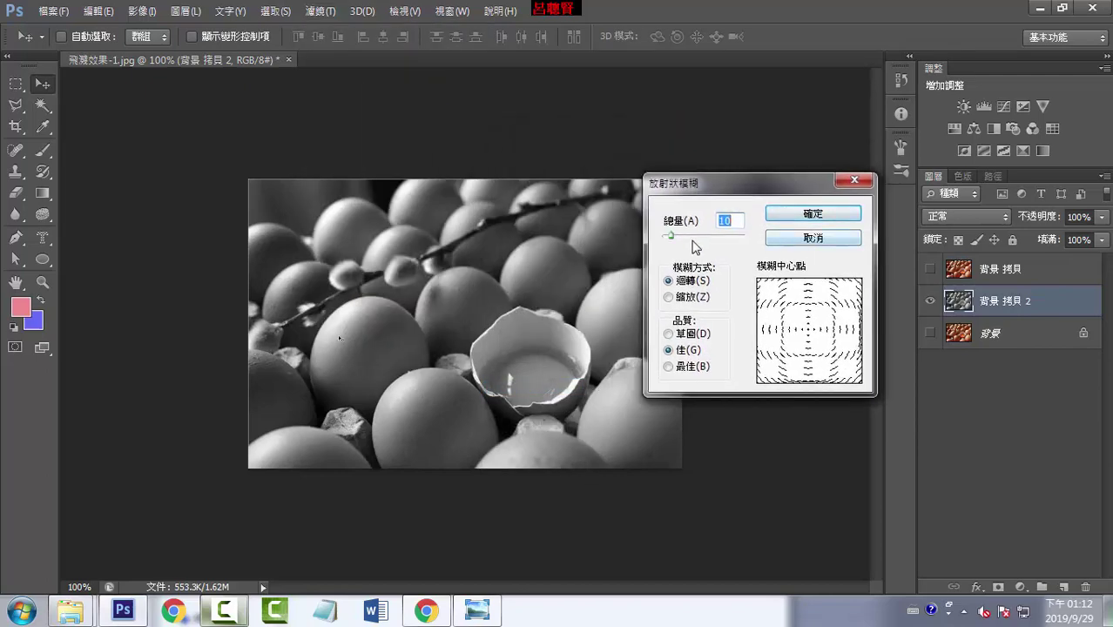
{"action": "left_click_drag", "start_coordinate": [671, 235], "coordinate": [696, 236]}
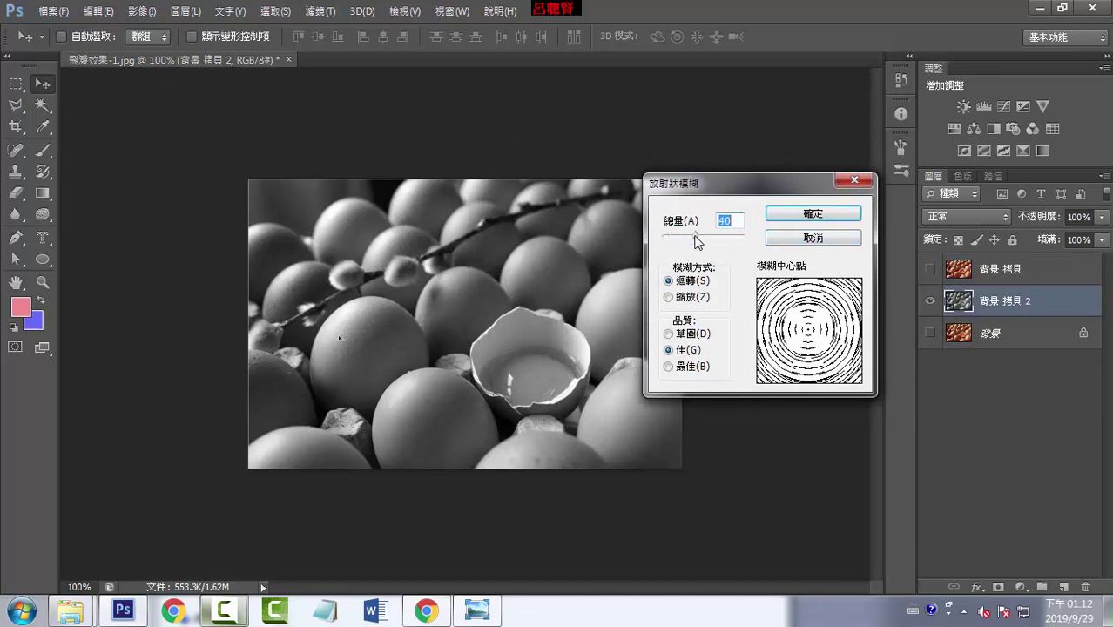
{"action": "left_click", "coordinate": [669, 334]}
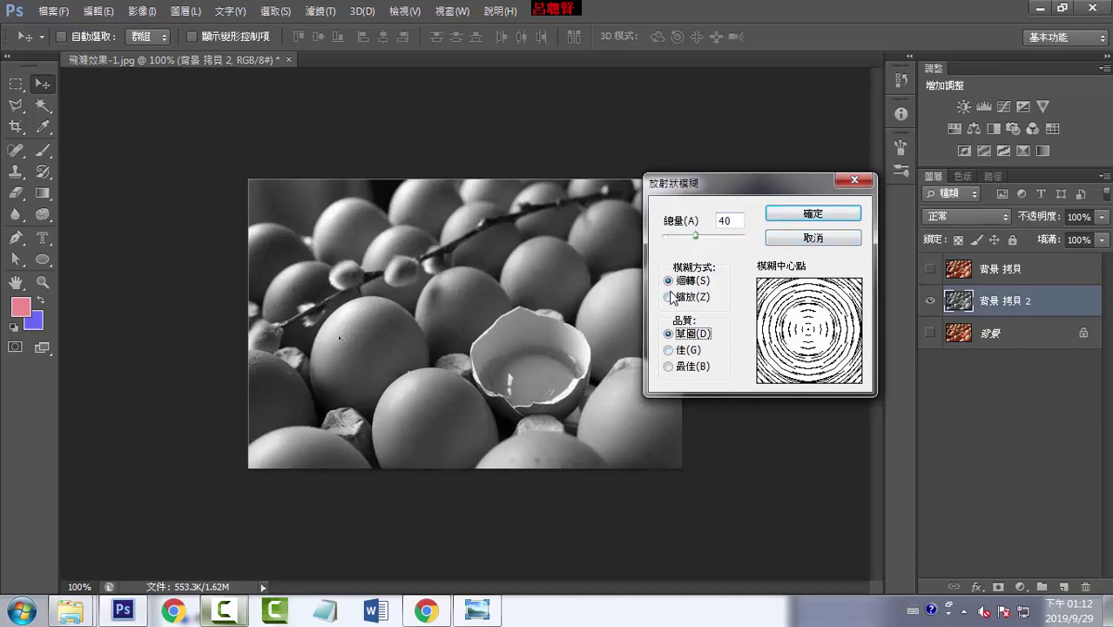
{"action": "left_click", "coordinate": [672, 297]}
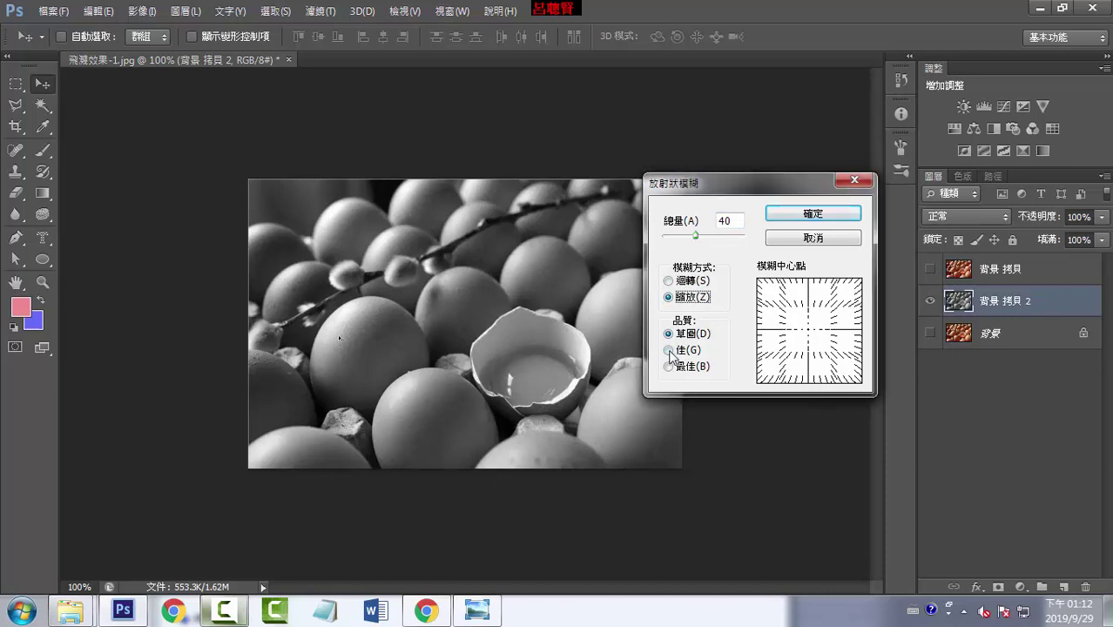
{"action": "left_click", "coordinate": [669, 366]}
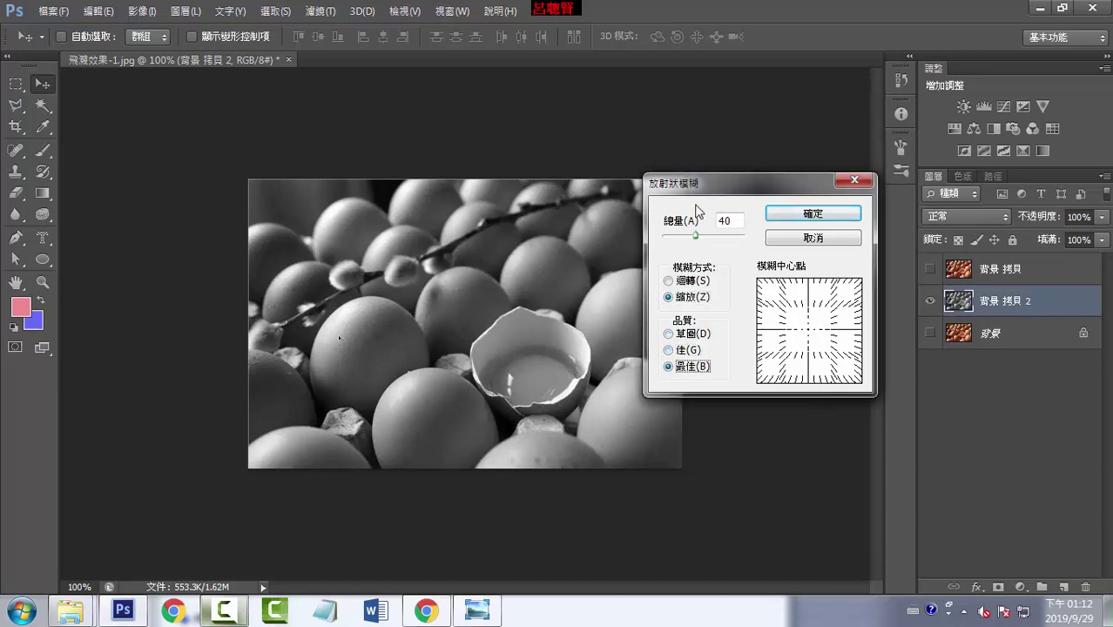
{"action": "left_click_drag", "start_coordinate": [695, 235], "coordinate": [710, 235]}
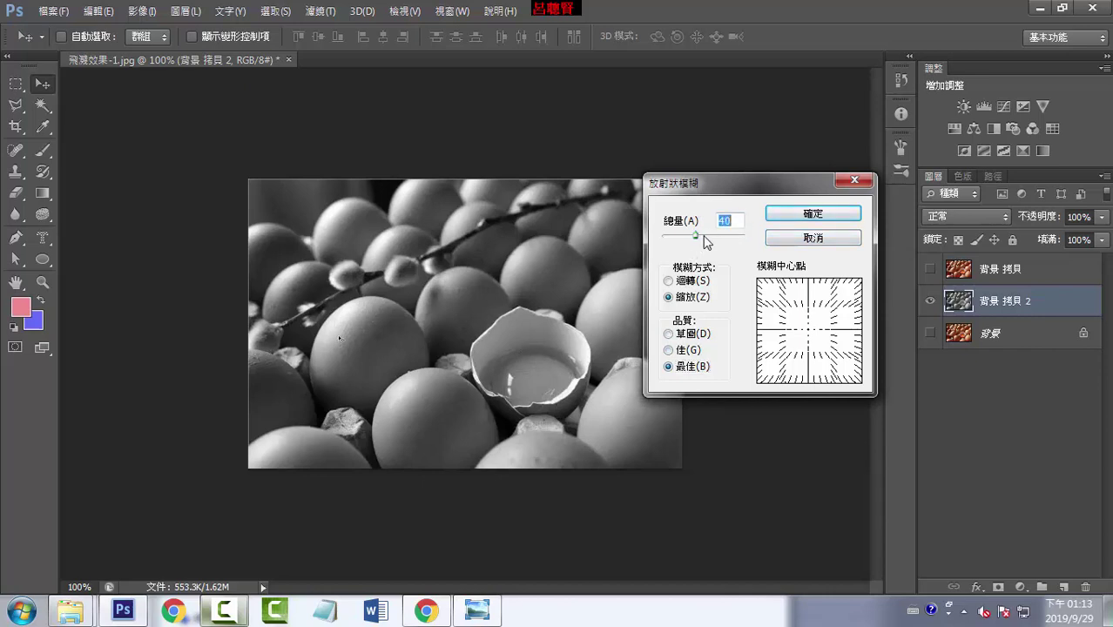
{"action": "left_click", "coordinate": [669, 281]}
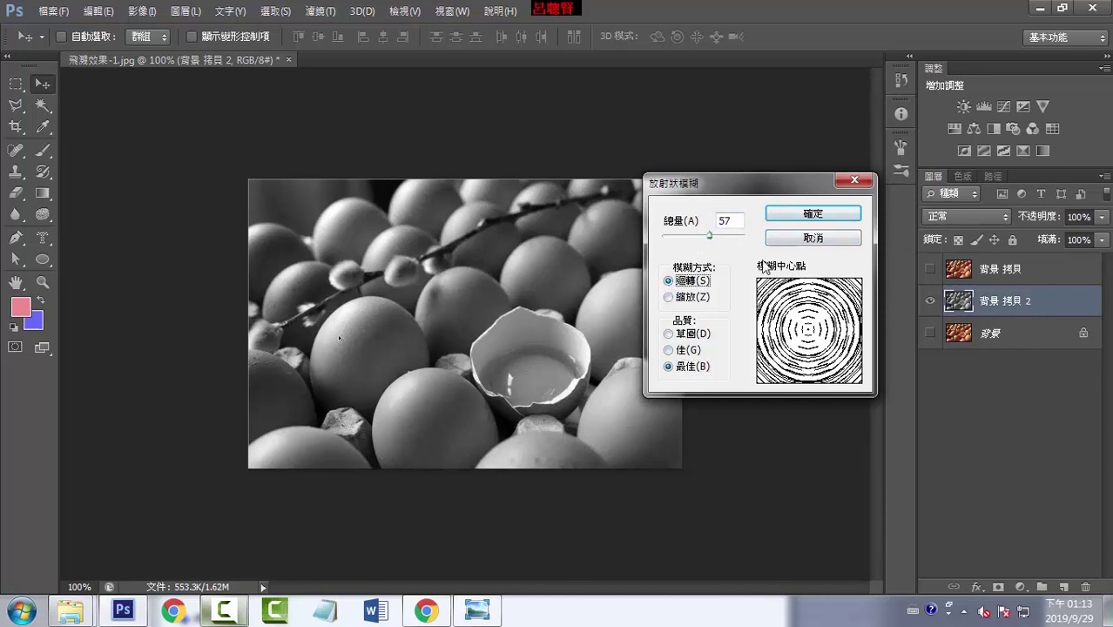
{"action": "left_click", "coordinate": [817, 217]}
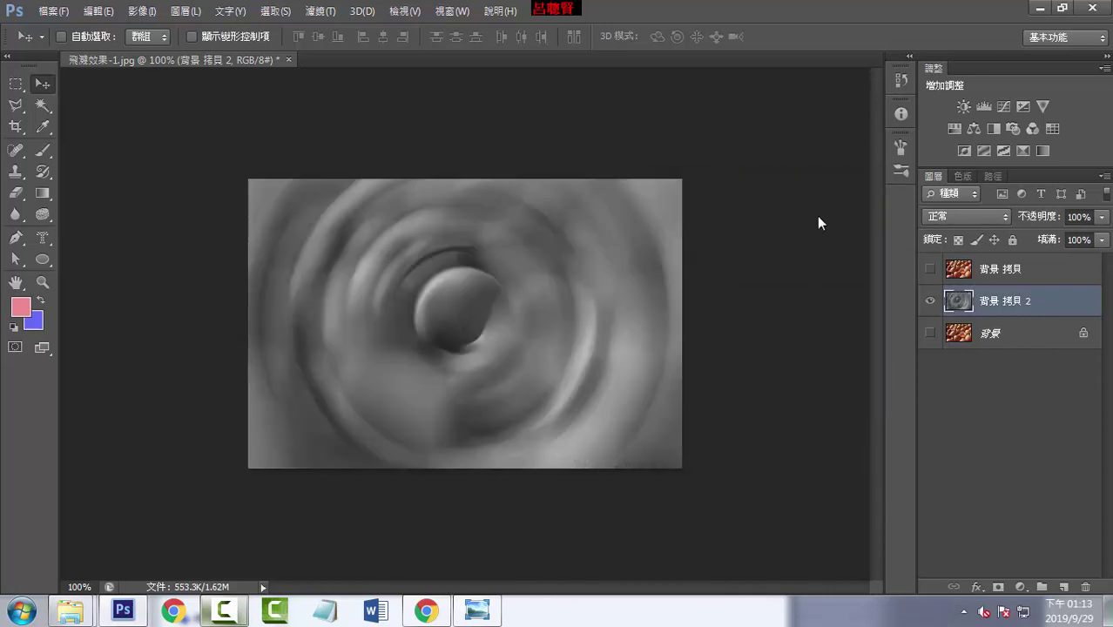
{"action": "key", "text": "ctrl+z"}
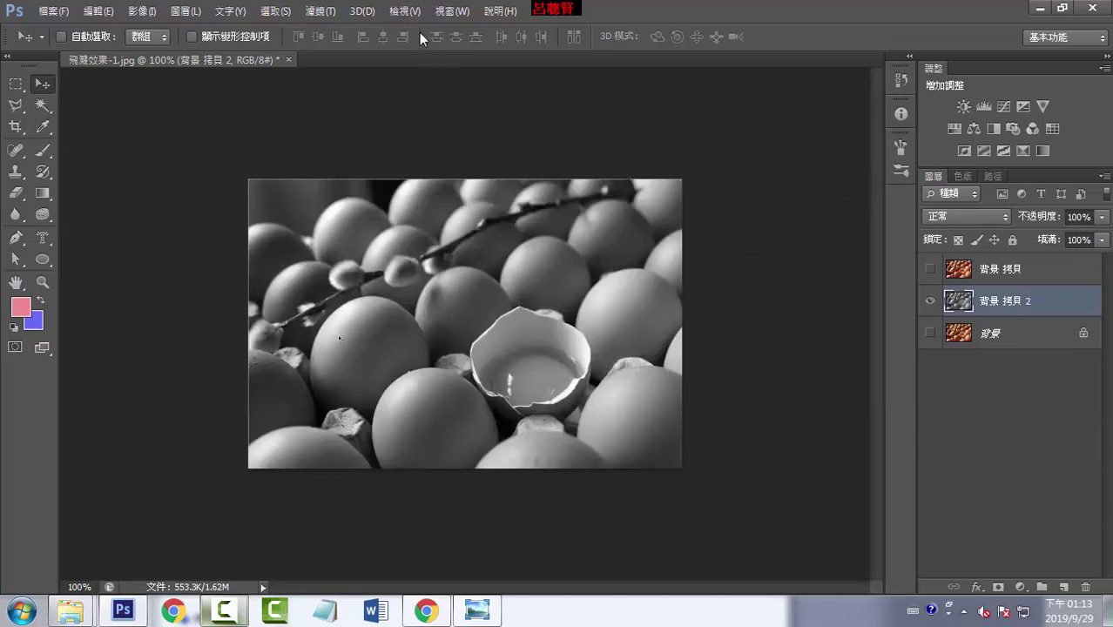
- Apply a weaker Radial Blur at amount 20, then undo it as well
{"action": "left_click", "coordinate": [319, 11]}
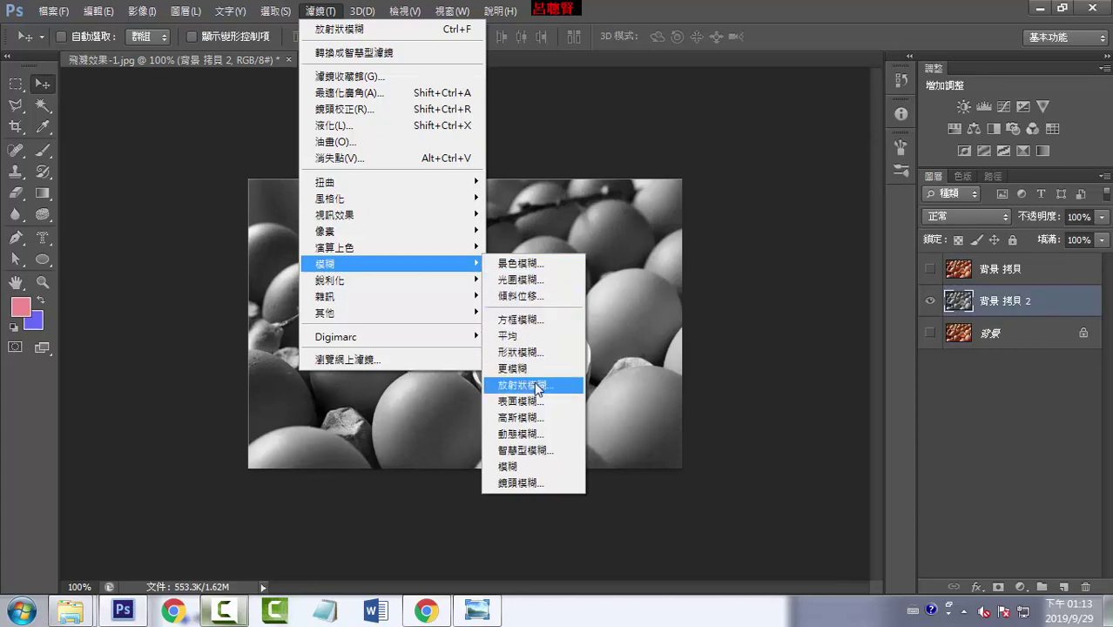
{"action": "left_click", "coordinate": [537, 389]}
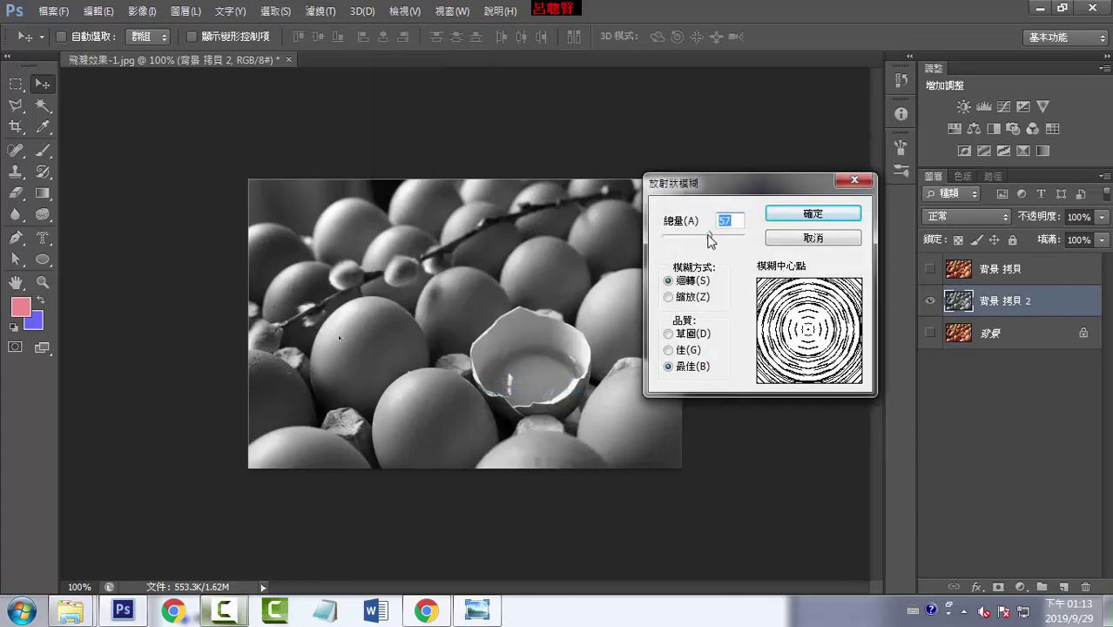
{"action": "left_click_drag", "start_coordinate": [709, 237], "coordinate": [679, 236]}
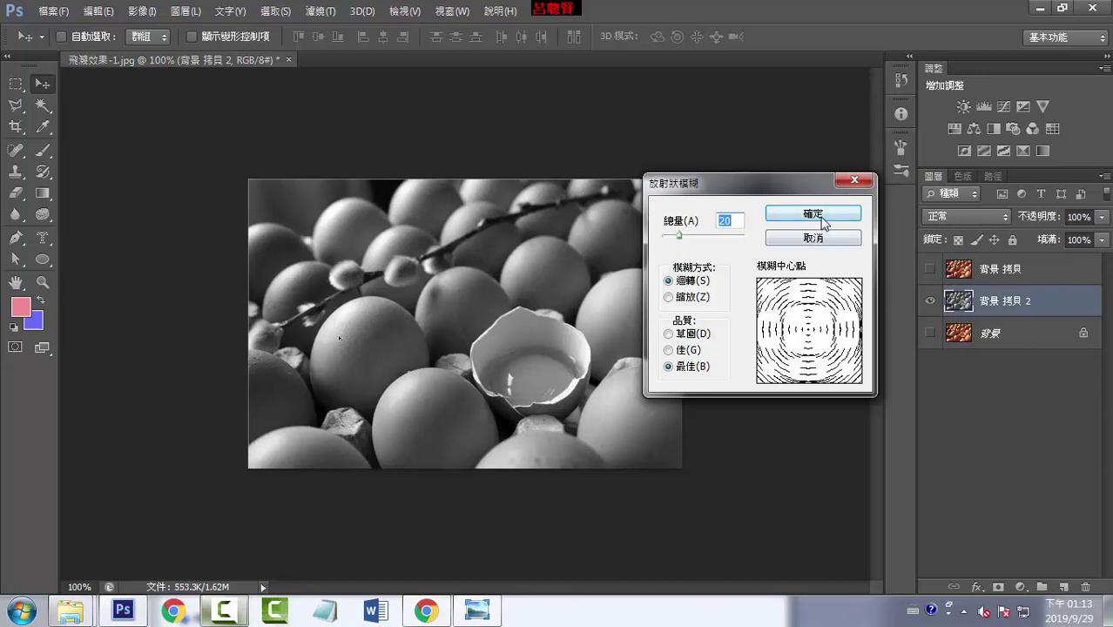
{"action": "left_click", "coordinate": [822, 221]}
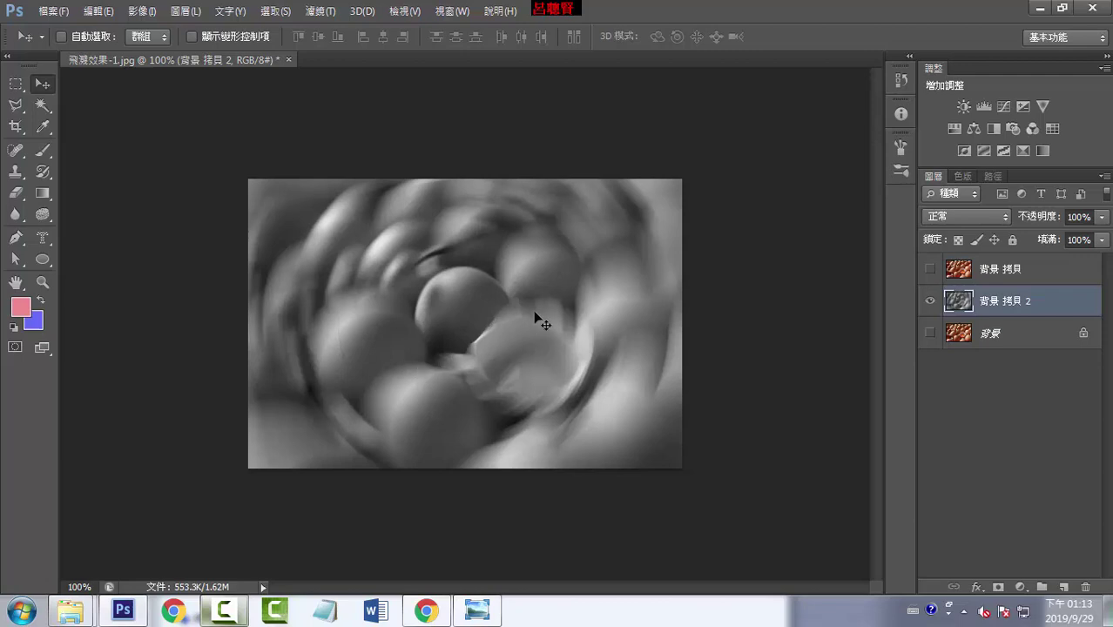
{"action": "key", "text": "ctrl+z"}
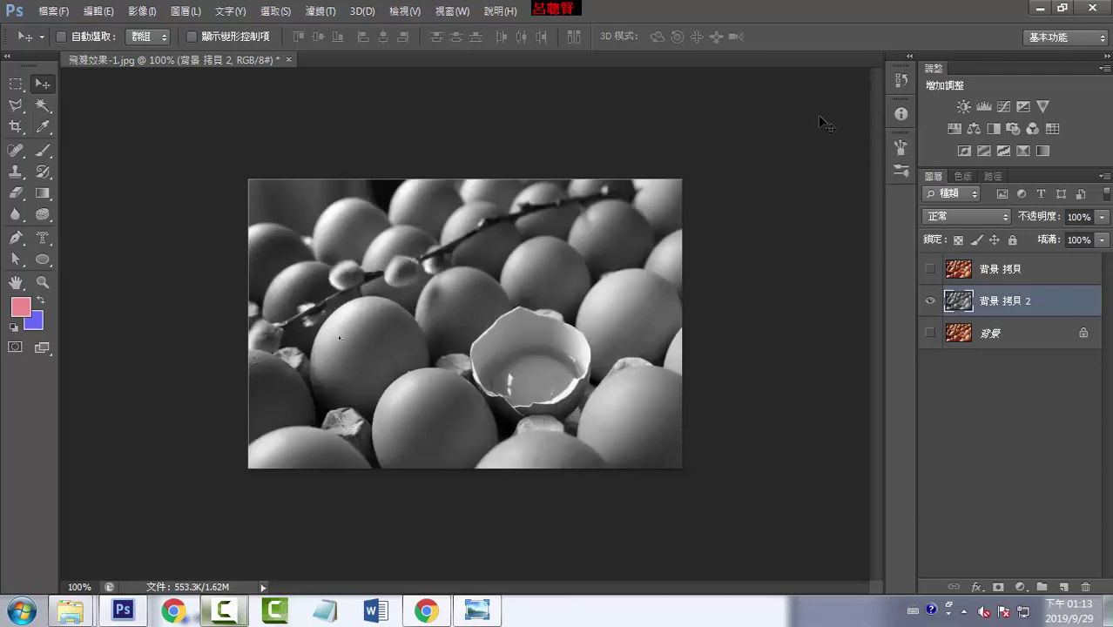
- Set up a Box Blur with a 5-pixel radius on the grey copy, comparing with preview off
{"action": "left_click", "coordinate": [310, 12]}
{"action": "mouse_move", "coordinate": [348, 263]}
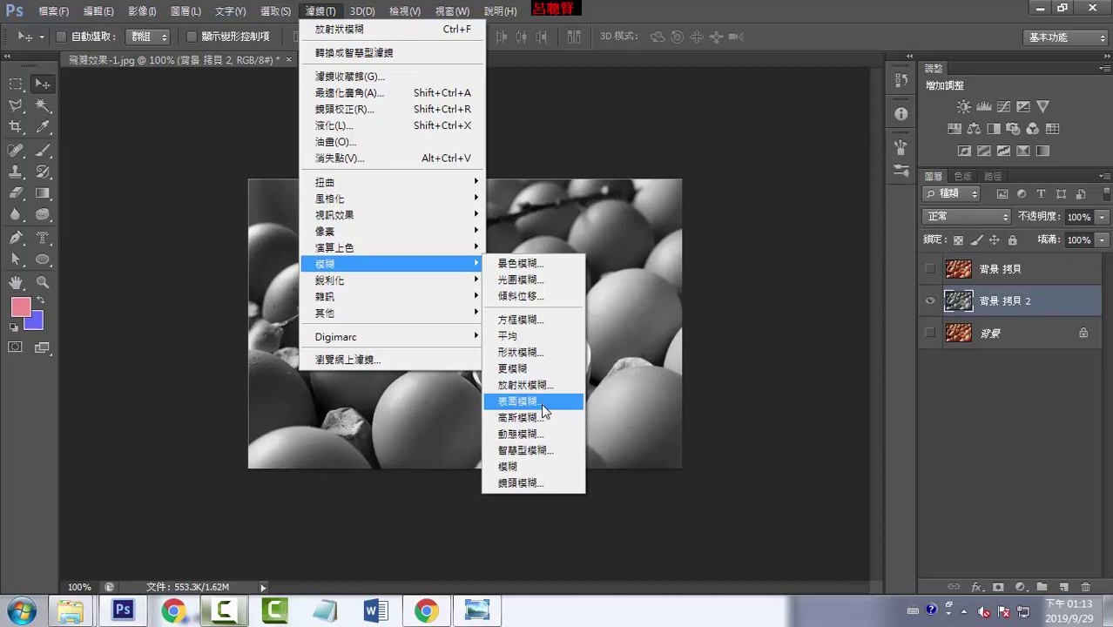
{"action": "left_click", "coordinate": [532, 320]}
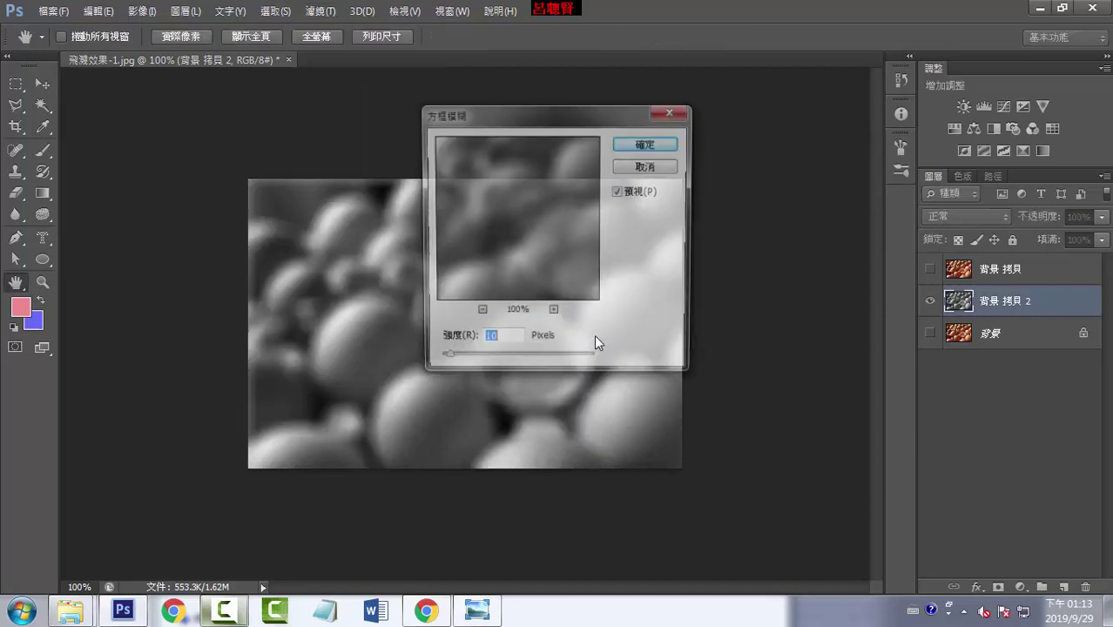
{"action": "left_click_drag", "start_coordinate": [554, 110], "coordinate": [750, 129]}
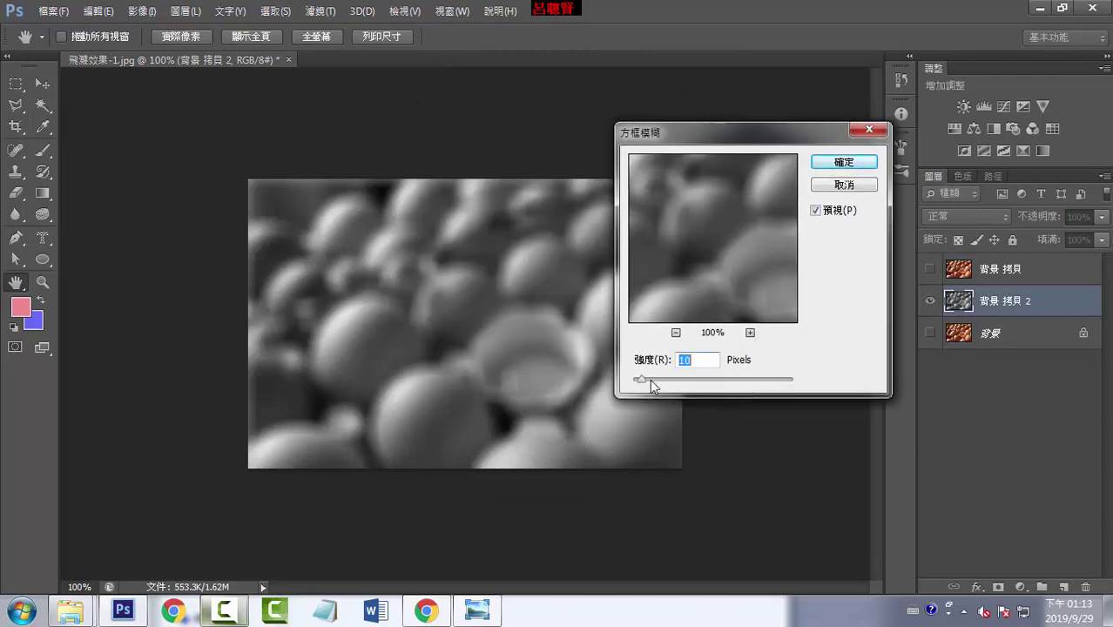
{"action": "left_click", "coordinate": [816, 211]}
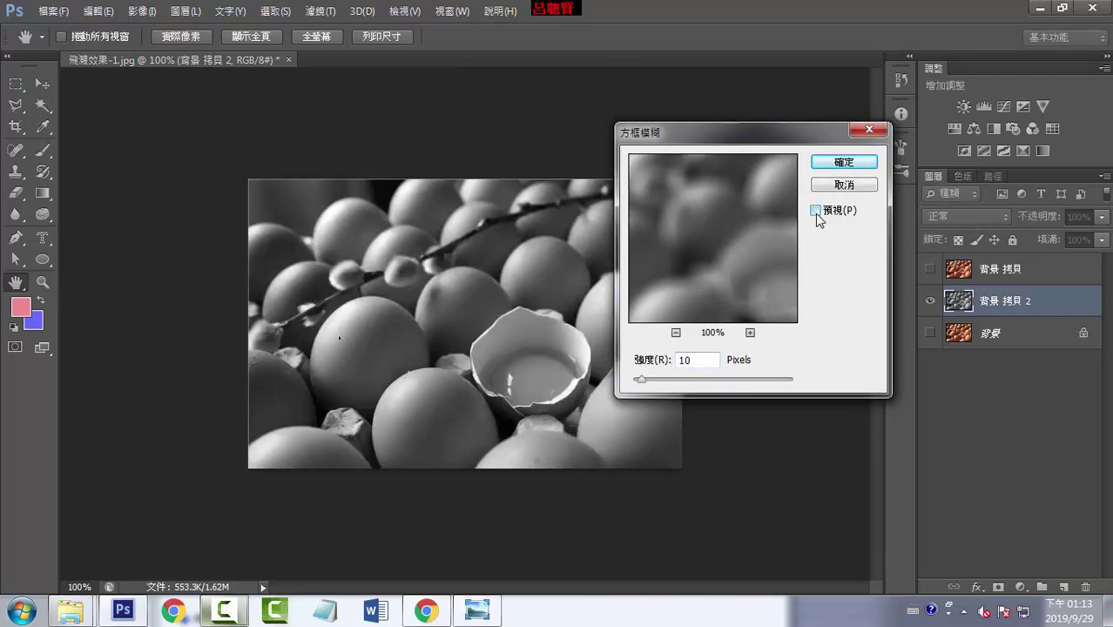
{"action": "left_click_drag", "start_coordinate": [644, 379], "coordinate": [638, 384]}
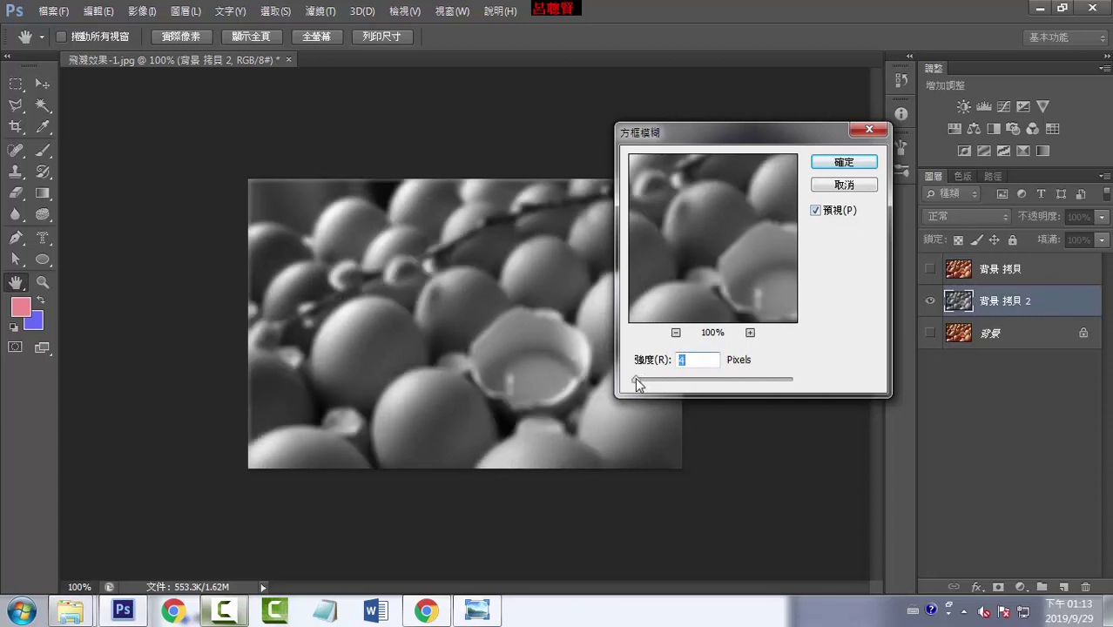
{"action": "left_click", "coordinate": [703, 360]}
{"action": "left_click_drag", "start_coordinate": [700, 361], "coordinate": [618, 362]}
{"action": "type", "text": "5"}
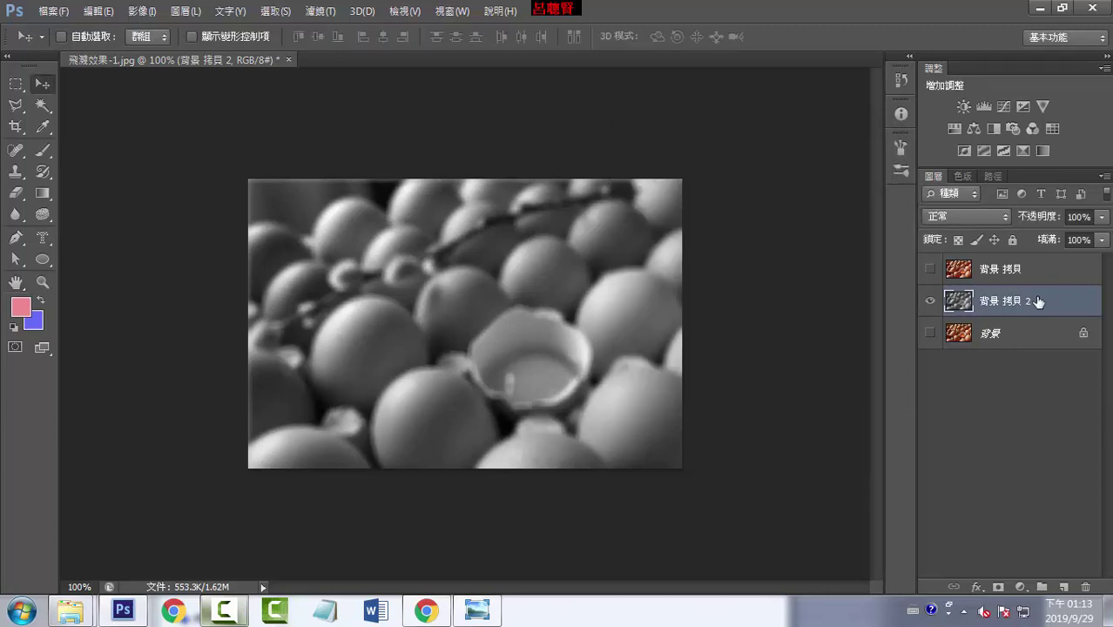
- Hide the blurred grey 背景 拷貝 2 and make the full-colour 背景 拷貝 visible and active
{"action": "left_click", "coordinate": [1000, 271]}
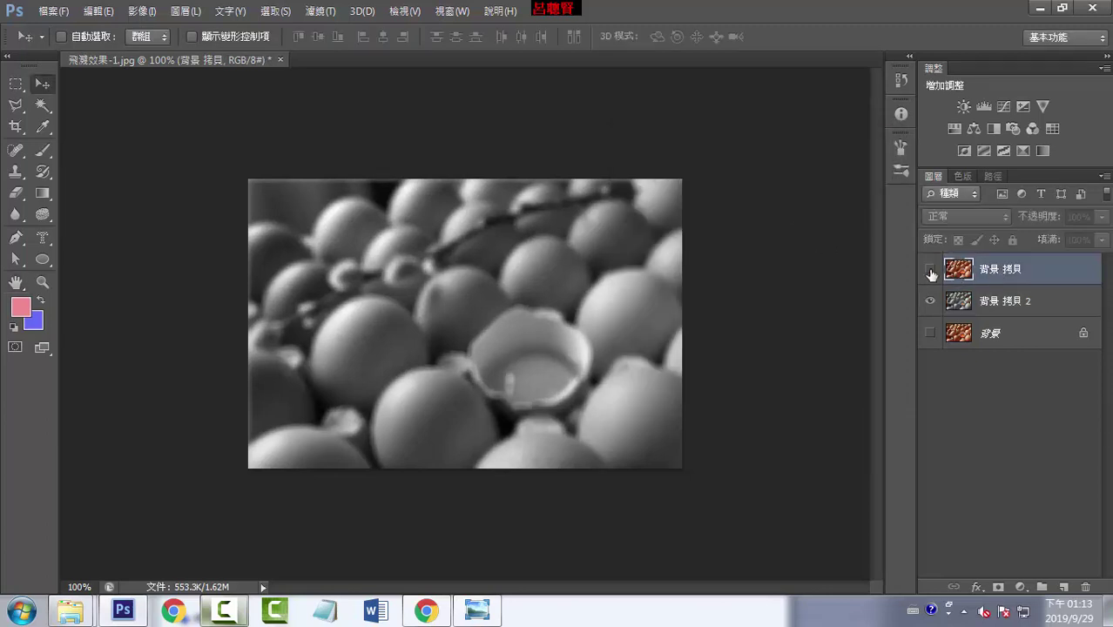
{"action": "left_click", "coordinate": [930, 302]}
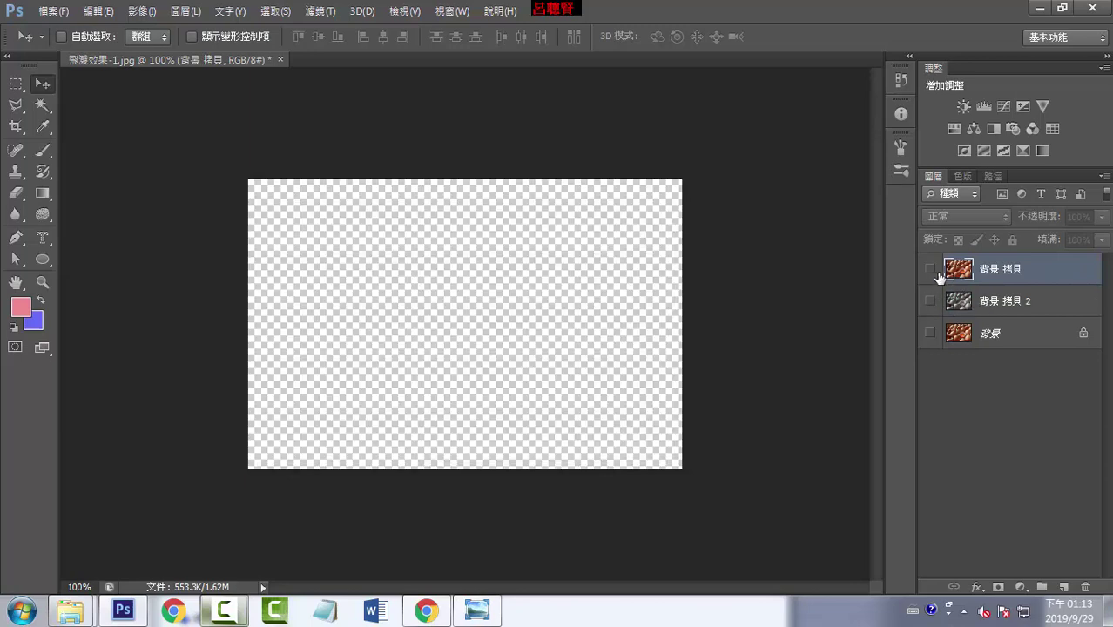
{"action": "left_click", "coordinate": [930, 269]}
{"action": "left_click", "coordinate": [1000, 300]}
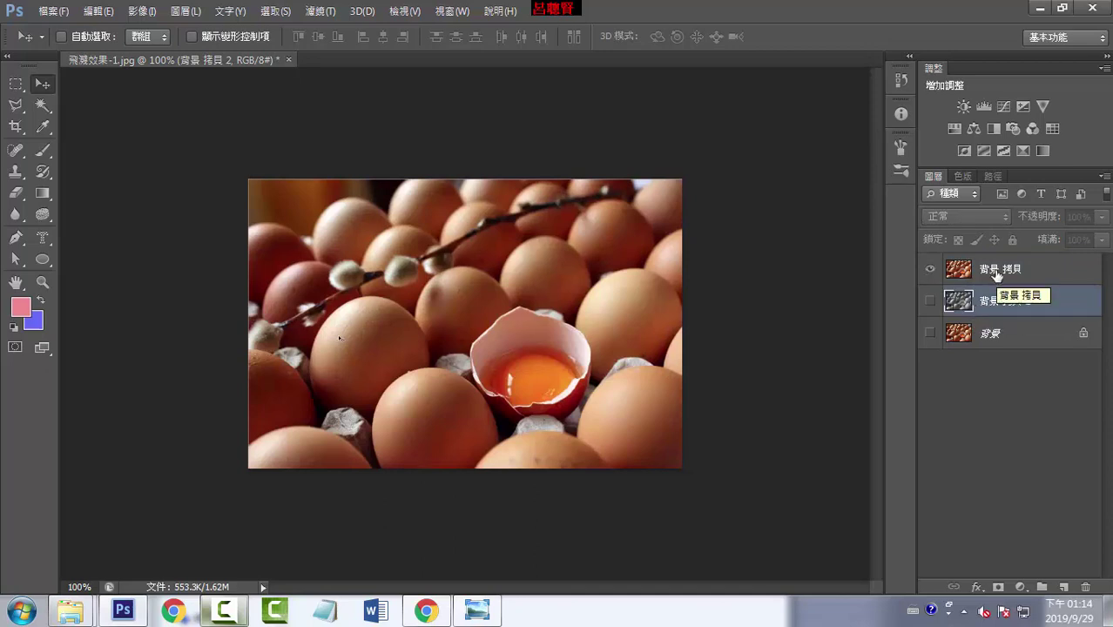
{"action": "left_click", "coordinate": [997, 271]}
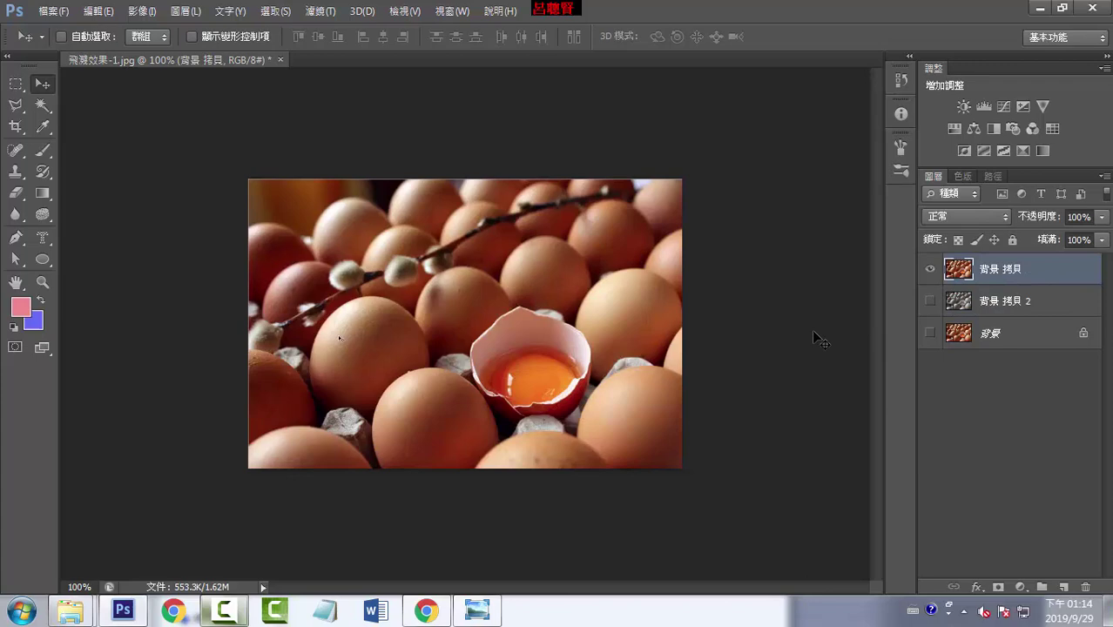
- Zoom in to 300% and centre the view on the cracked egg with its yolk
{"action": "key", "text": "ctrl+plus"}
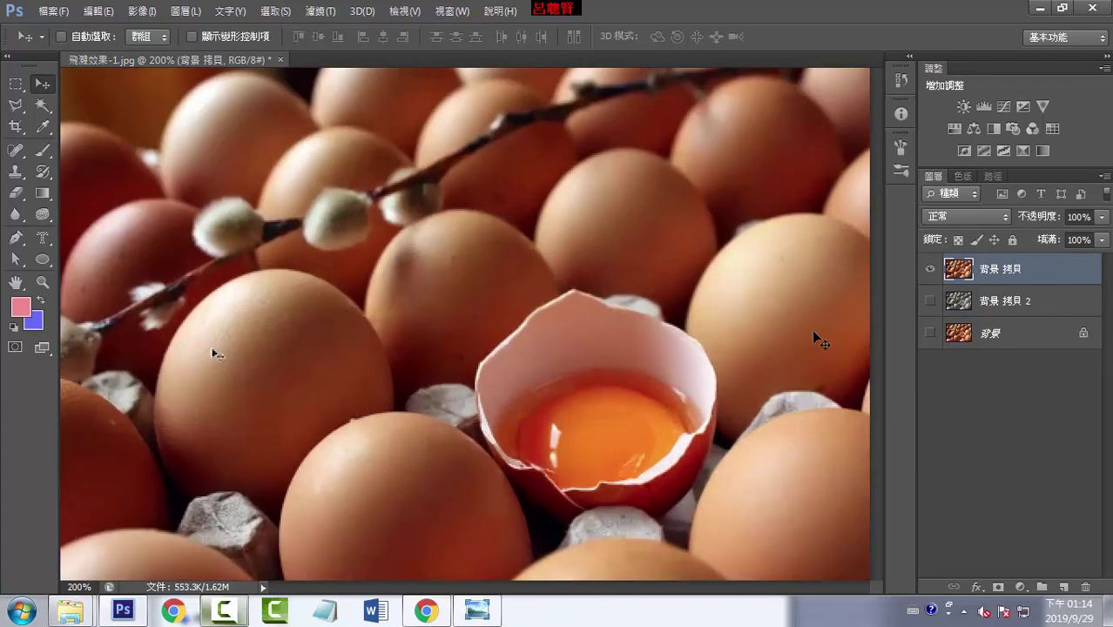
{"action": "key", "text": "ctrl+plus"}
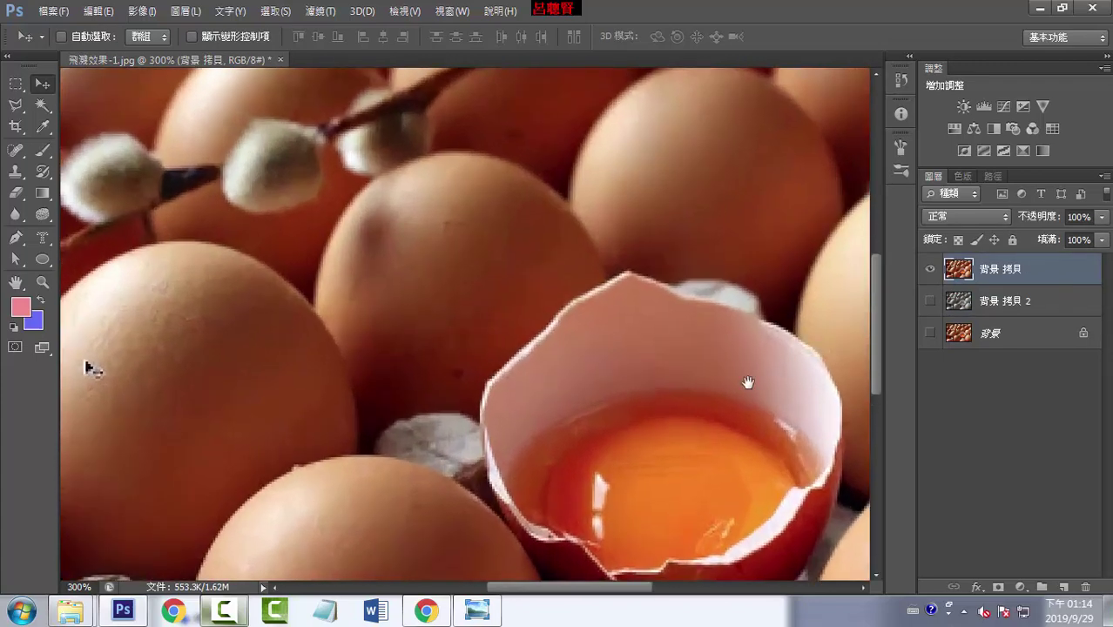
{"action": "left_click_drag", "start_coordinate": [749, 381], "coordinate": [590, 214]}
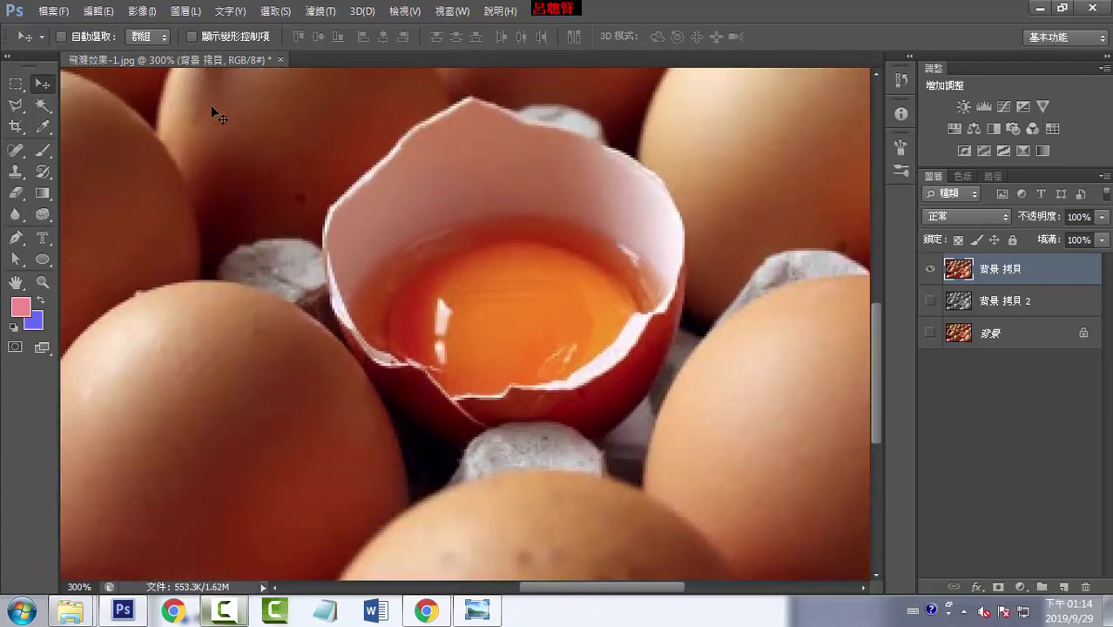
{"action": "left_click", "coordinate": [48, 112]}
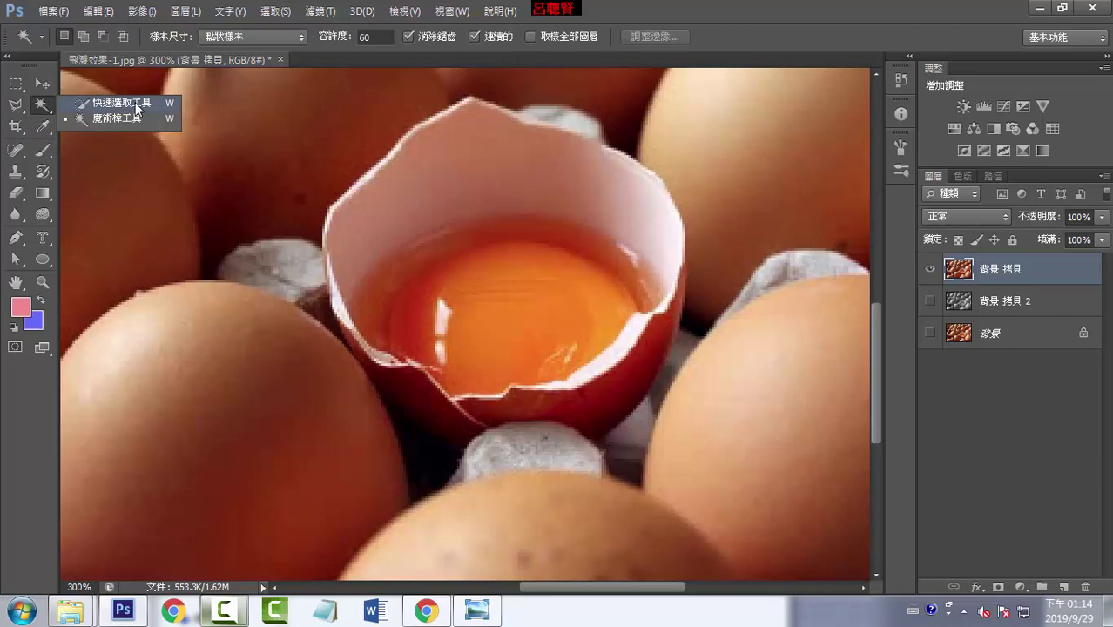
- Brush a new Quick Selection over the cracked shell and yolk, refining the right edge at 500%
{"action": "left_click", "coordinate": [136, 105]}
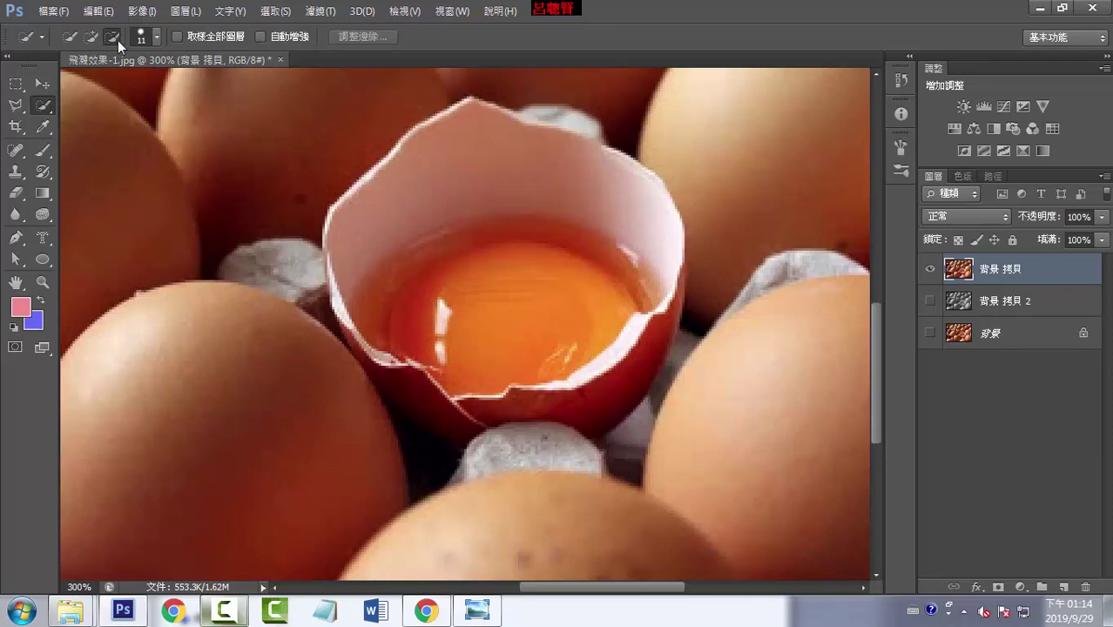
{"action": "left_click", "coordinate": [67, 39]}
{"action": "left_click_drag", "start_coordinate": [471, 113], "coordinate": [460, 137]}
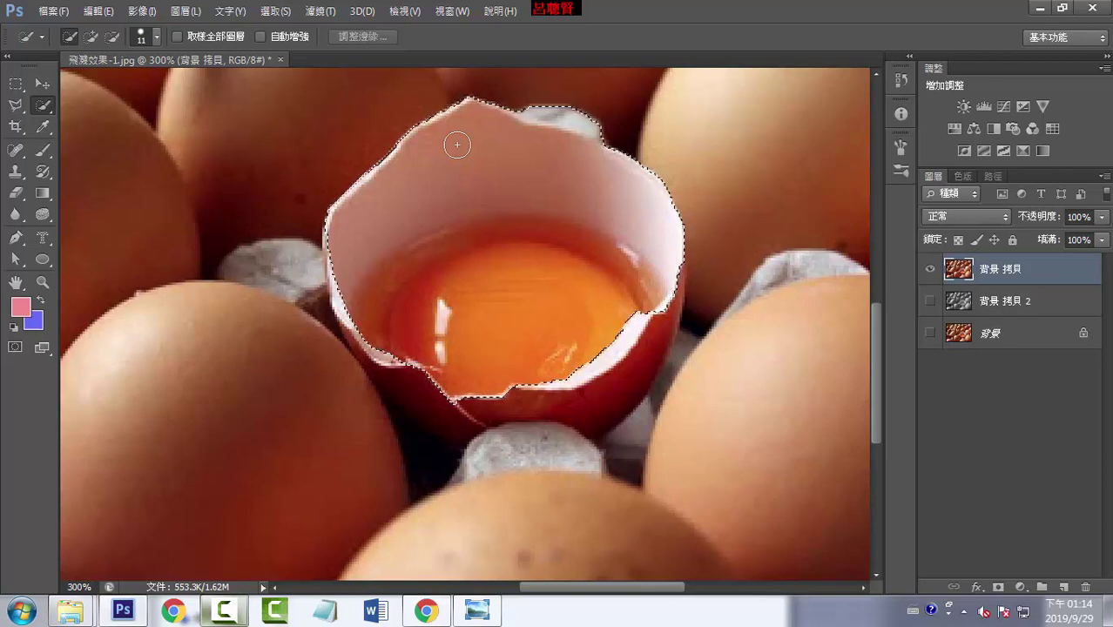
{"action": "mouse_move", "coordinate": [647, 263]}
{"action": "left_mouse_down"}
{"action": "mouse_move", "coordinate": [627, 373]}
{"action": "mouse_move", "coordinate": [590, 386]}
{"action": "mouse_move", "coordinate": [428, 398]}
{"action": "mouse_move", "coordinate": [350, 291]}
{"action": "left_mouse_up"}
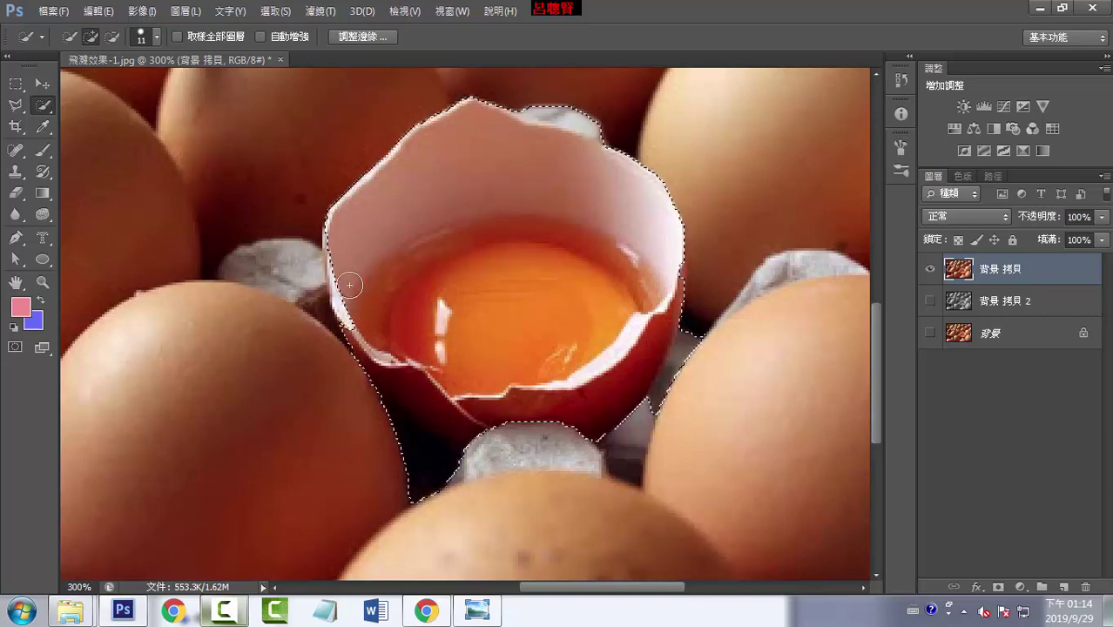
{"action": "key", "text": "ctrl+plus"}
{"action": "key", "text": "ctrl+plus"}
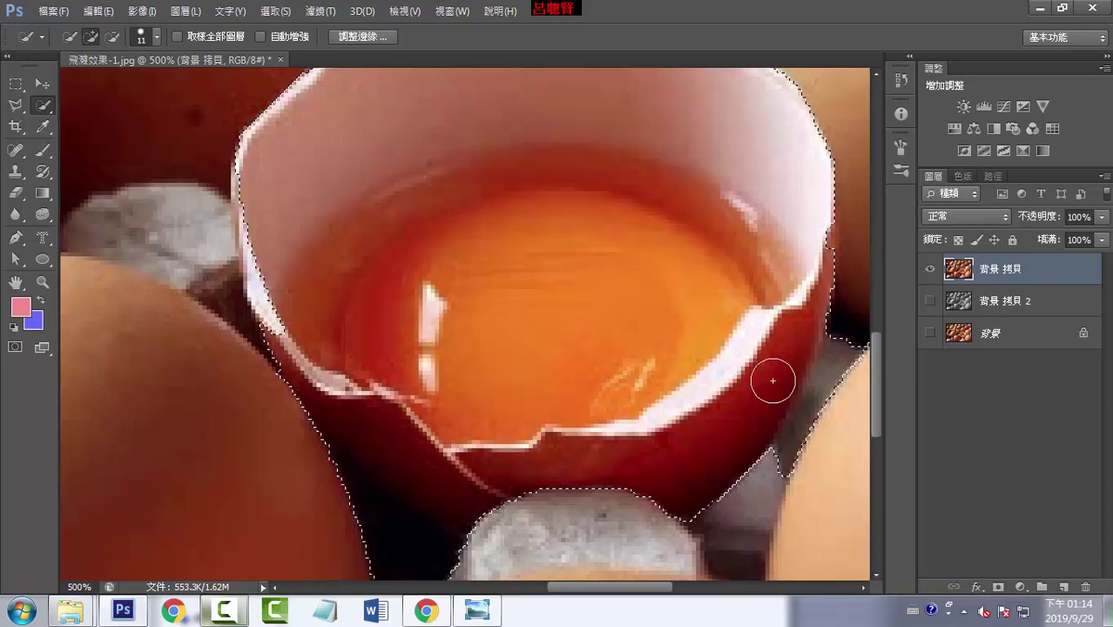
{"action": "left_click", "coordinate": [834, 364]}
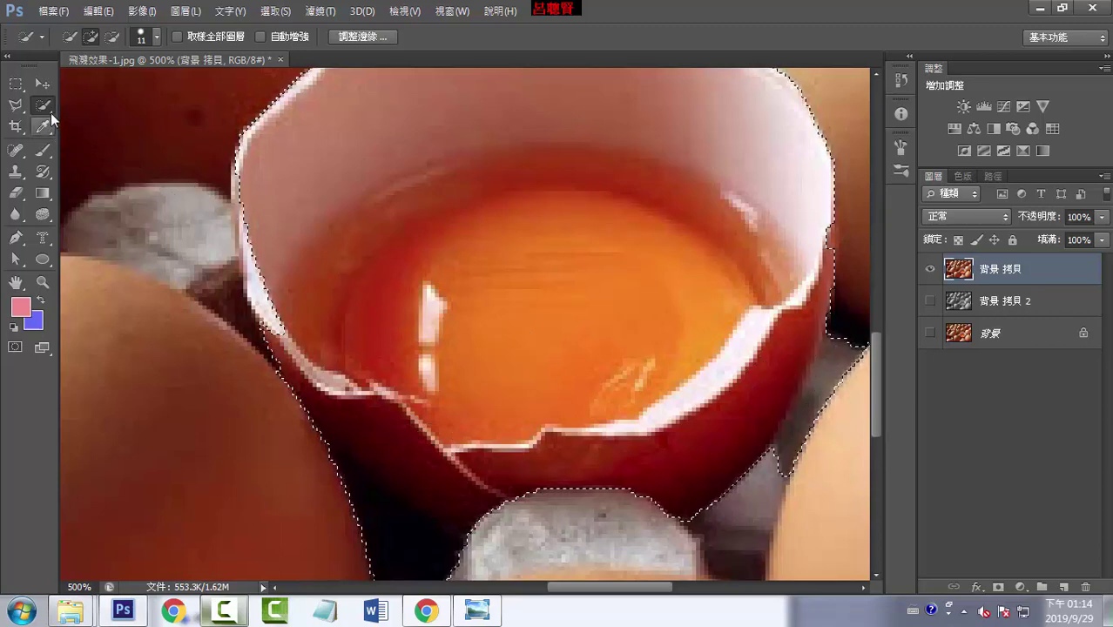
{"action": "right_click", "coordinate": [51, 107]}
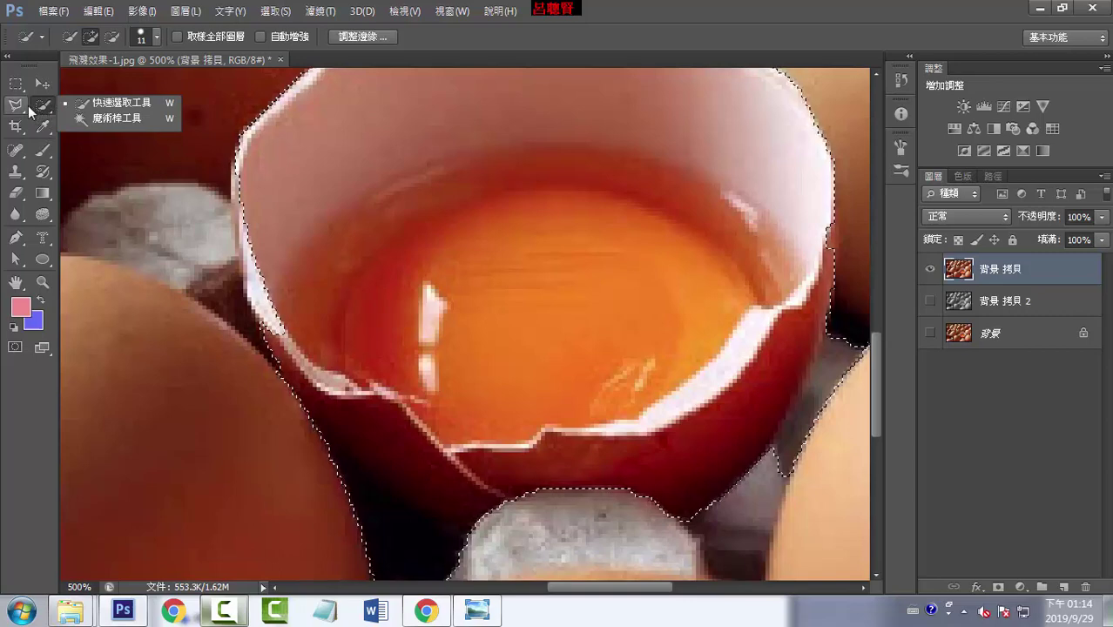
- Switch to the Polygonal Lasso Tool and pan around the egg's edges, leaving the selection unchanged
{"action": "left_click", "coordinate": [18, 105]}
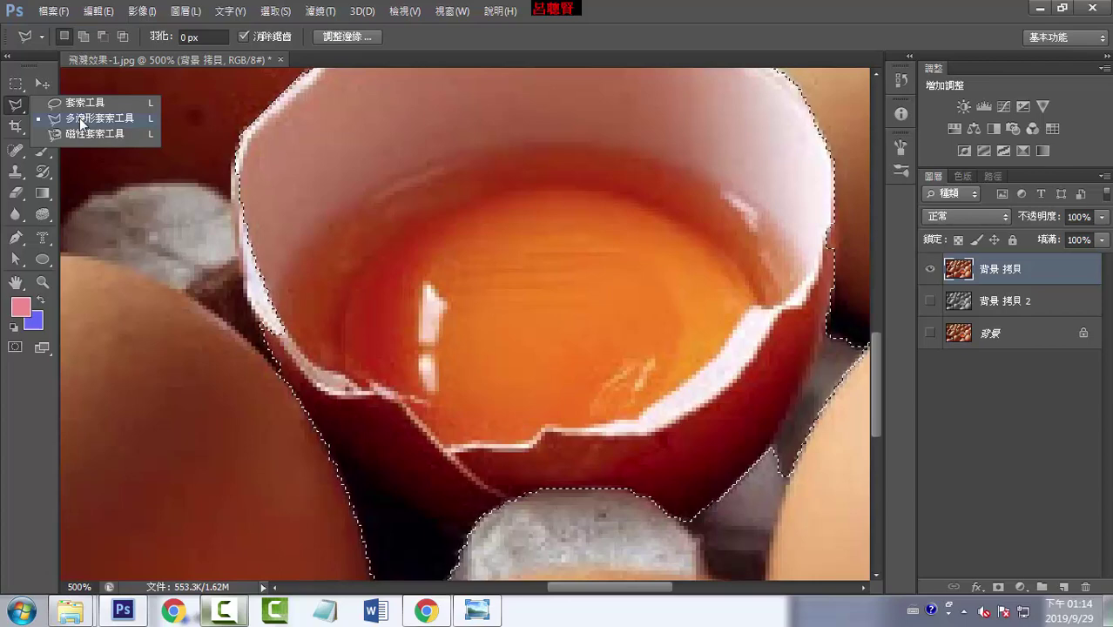
{"action": "left_click", "coordinate": [81, 120]}
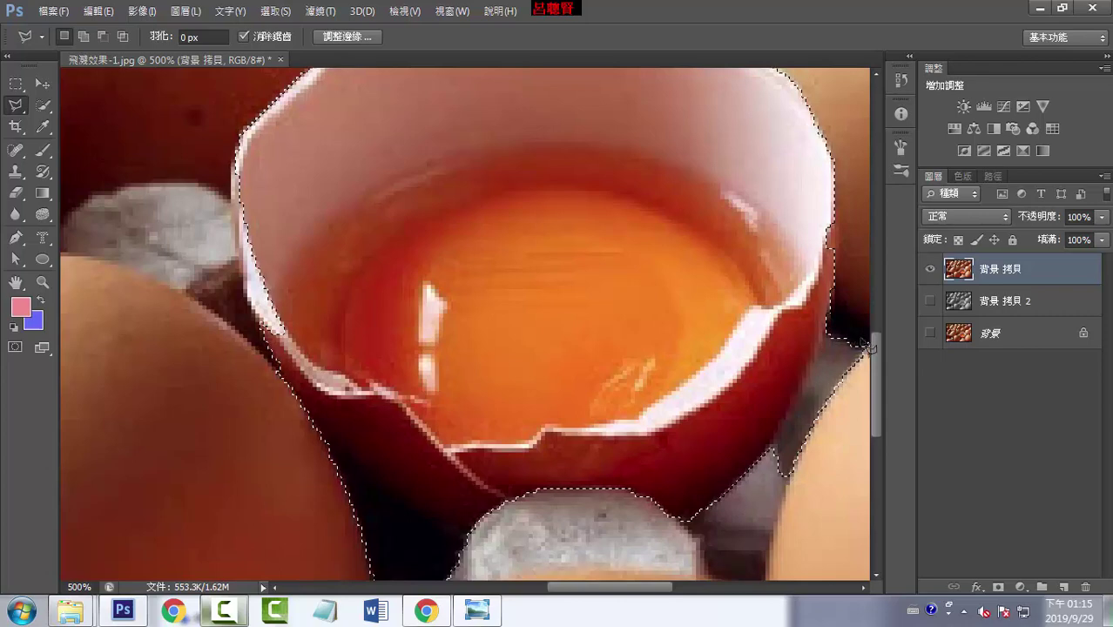
{"action": "left_click_drag", "start_coordinate": [875, 357], "coordinate": [875, 312]}
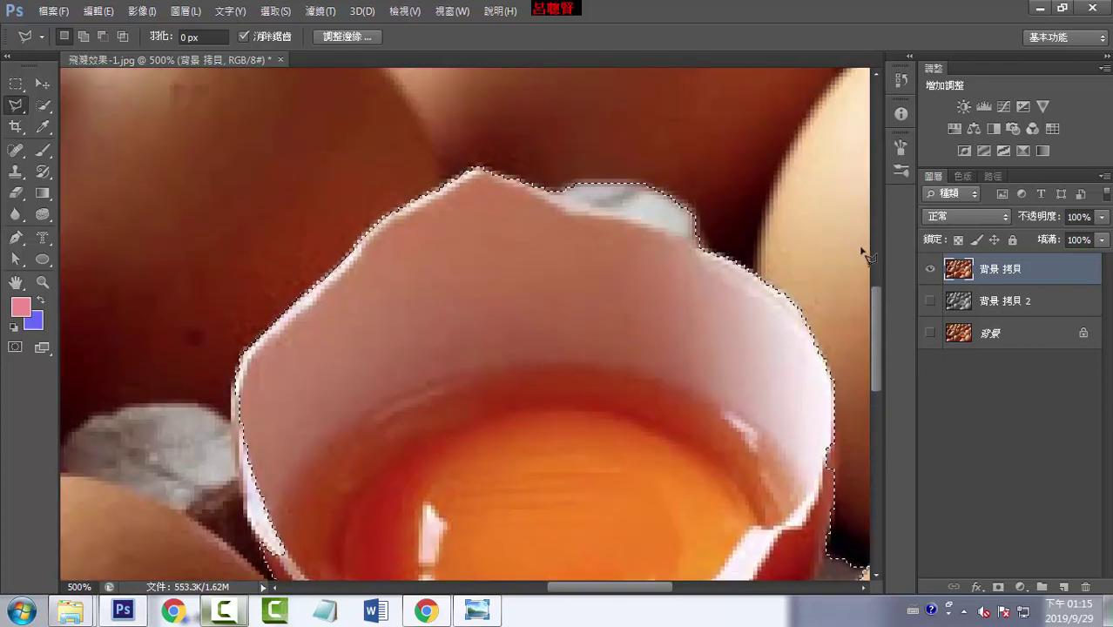
{"action": "left_click_drag", "start_coordinate": [753, 300], "coordinate": [689, 182]}
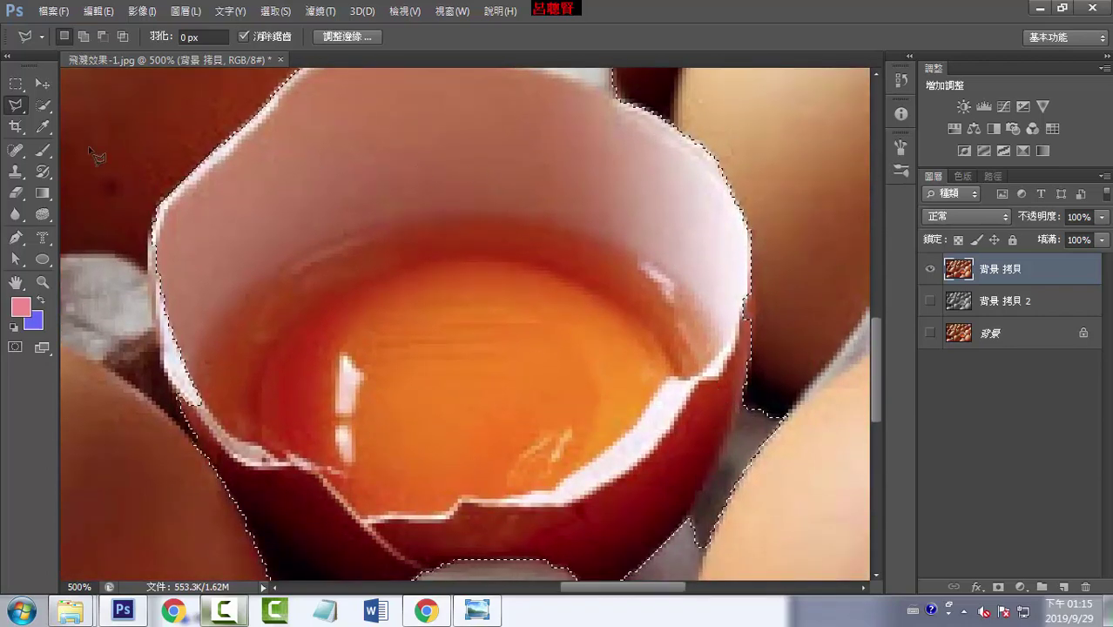
{"action": "right_click", "coordinate": [19, 110]}
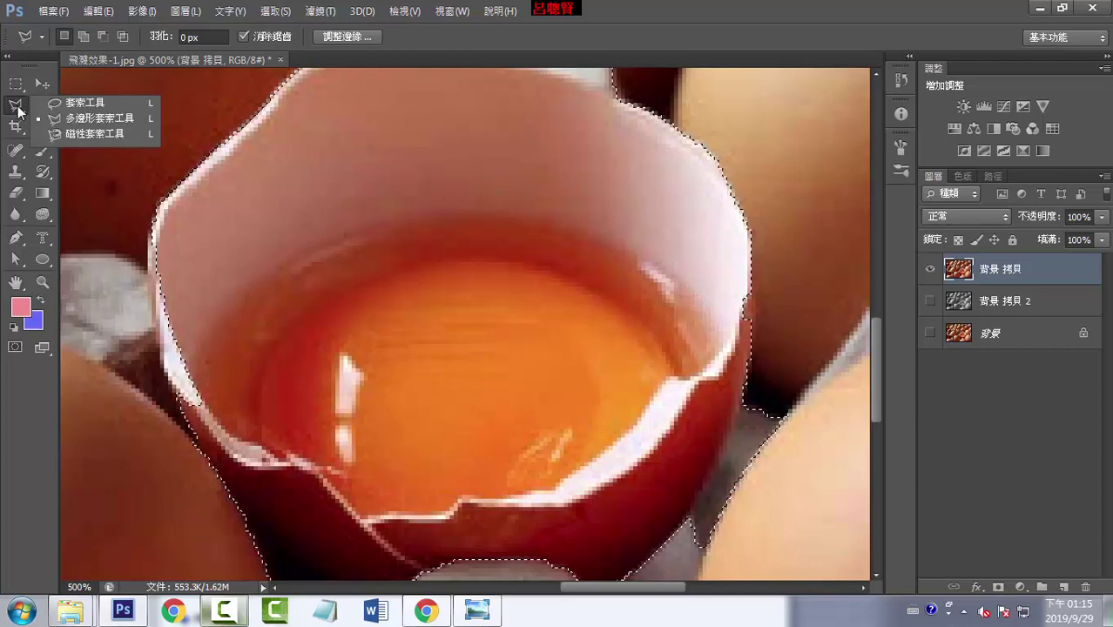
{"action": "left_click", "coordinate": [70, 118]}
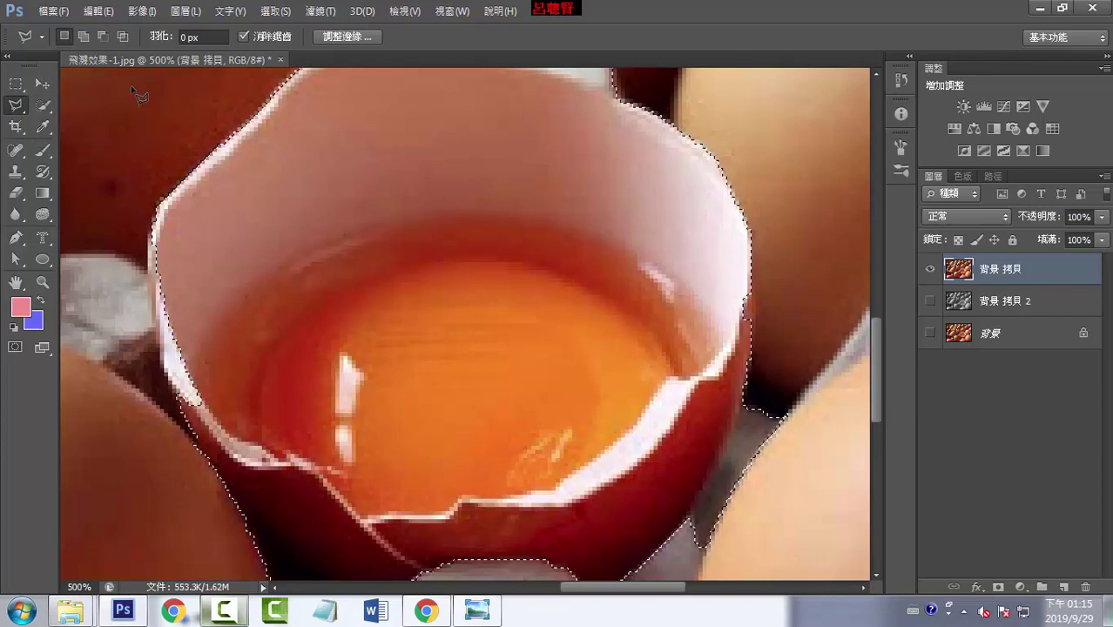
{"action": "right_click", "coordinate": [20, 110]}
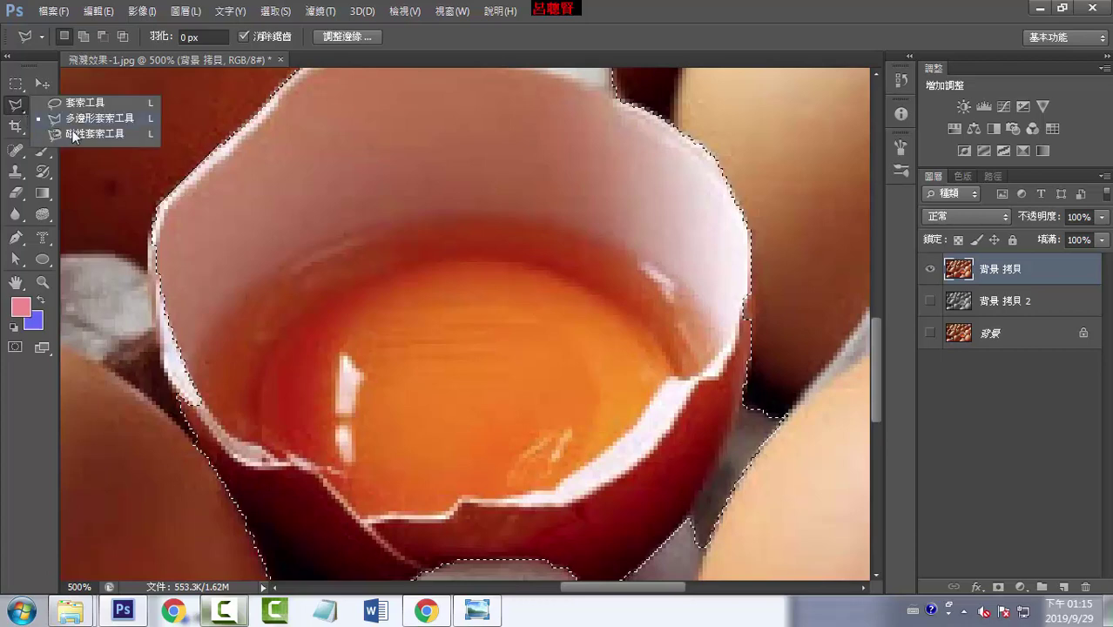
{"action": "left_click", "coordinate": [88, 122]}
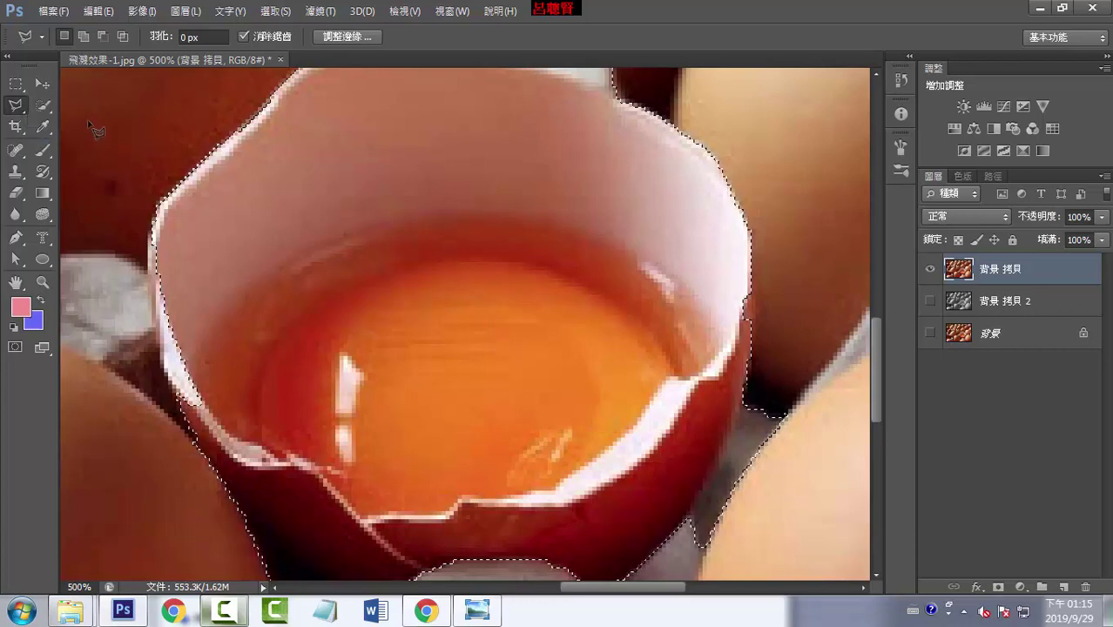
- In Subtract mode, trim the carton area right of the egg from the selection
{"action": "left_click", "coordinate": [101, 38]}
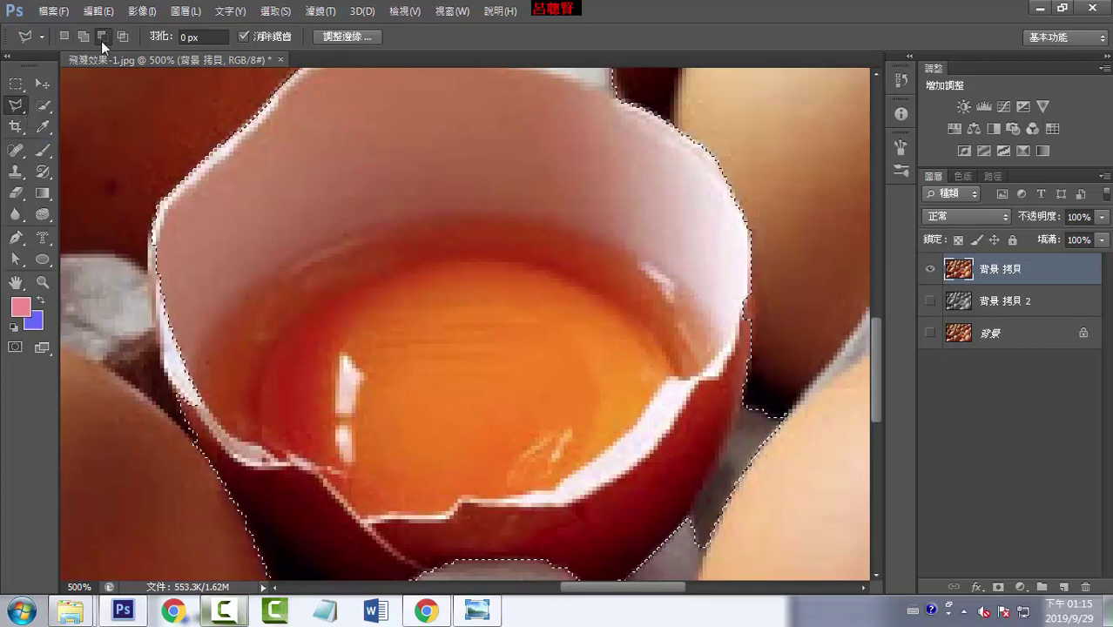
{"action": "left_click", "coordinate": [63, 38]}
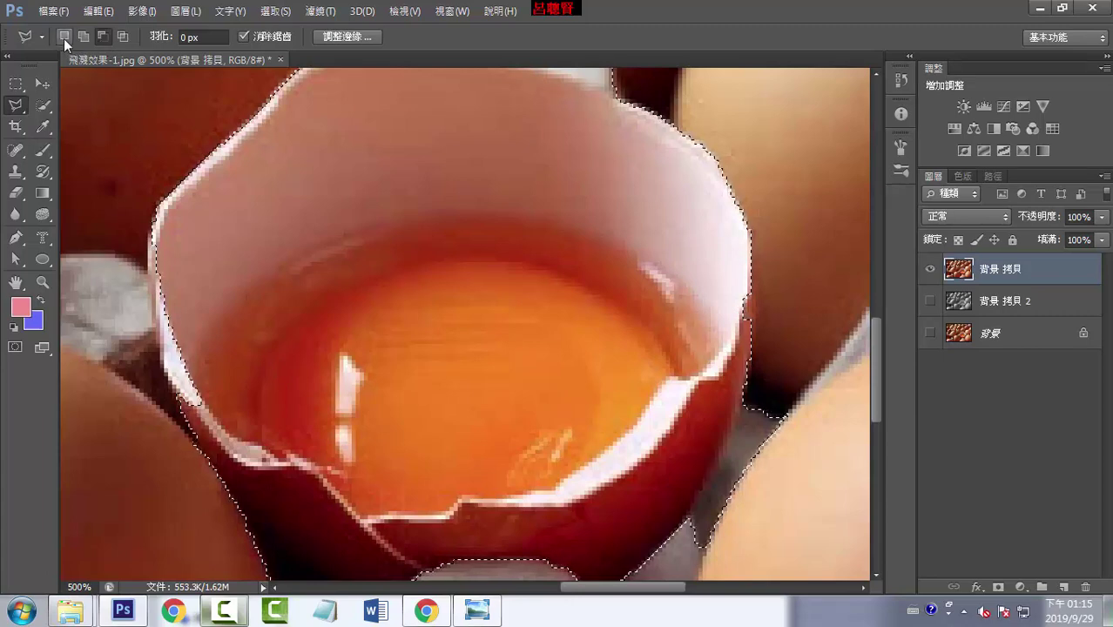
{"action": "left_click", "coordinate": [101, 38]}
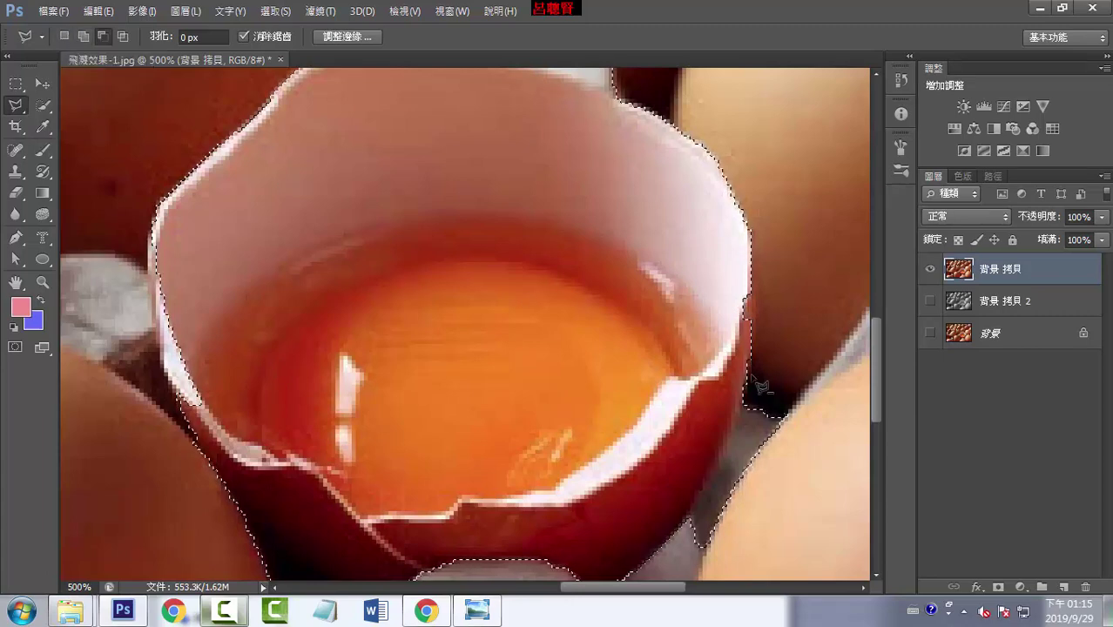
{"action": "scroll", "coordinate": [863, 383], "scroll_direction": "down", "scroll_amount": 3}
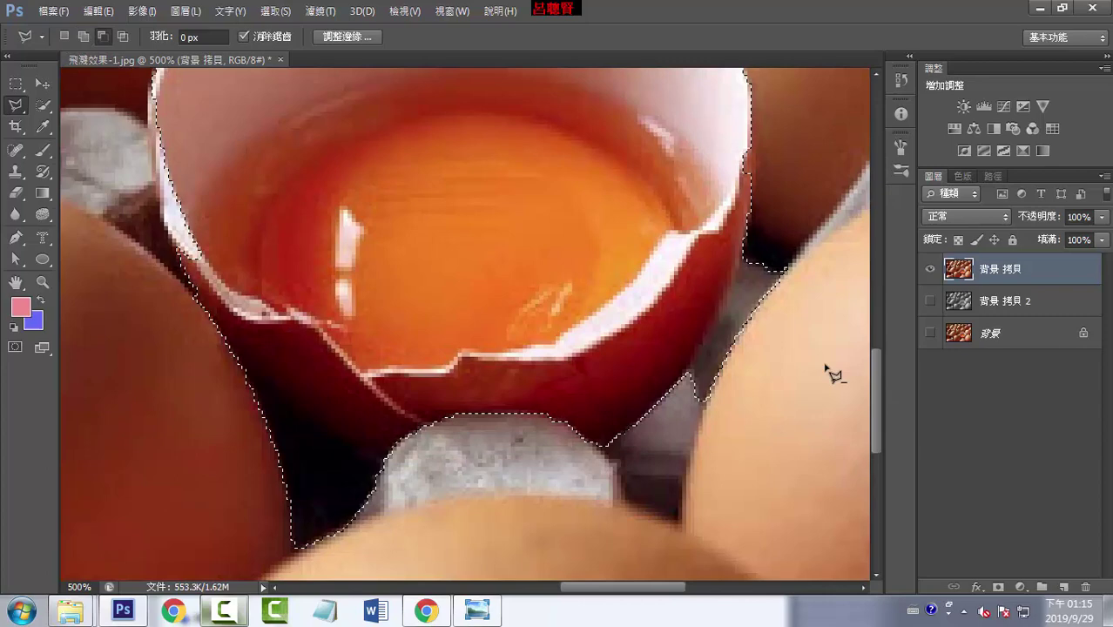
{"action": "left_click", "coordinate": [745, 263]}
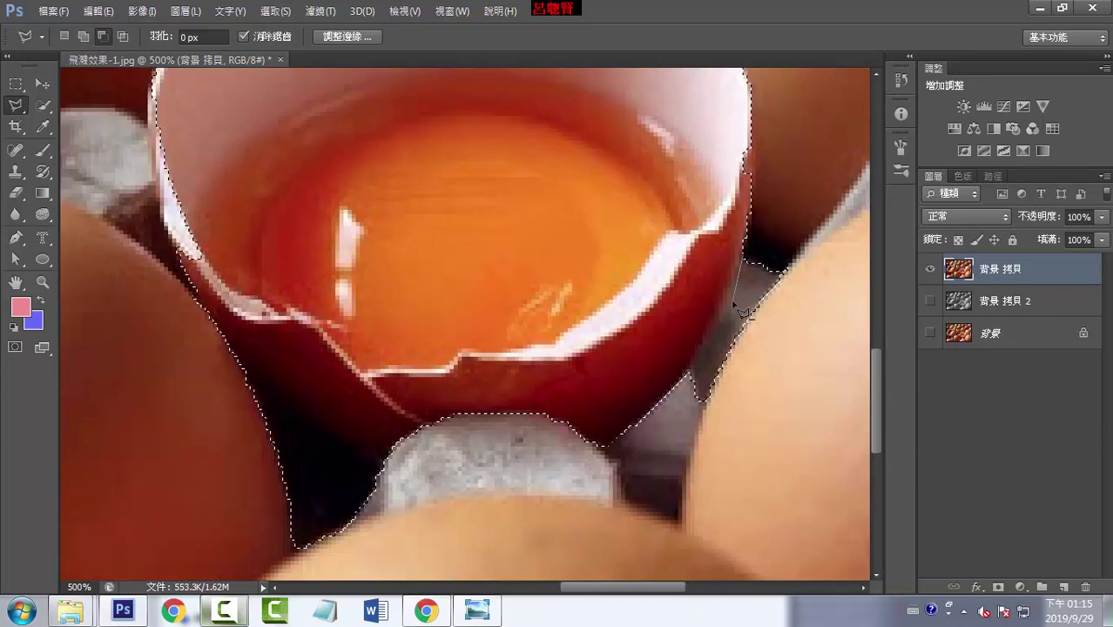
{"action": "left_click", "coordinate": [716, 334]}
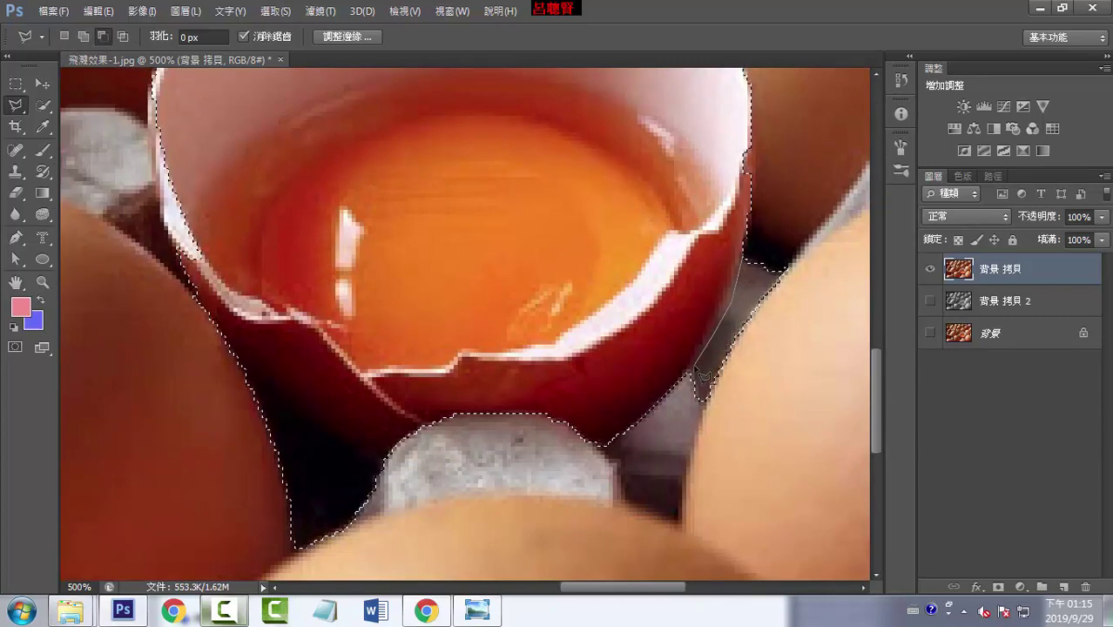
{"action": "left_click", "coordinate": [701, 401]}
{"action": "left_click", "coordinate": [786, 436]}
{"action": "left_click", "coordinate": [828, 318]}
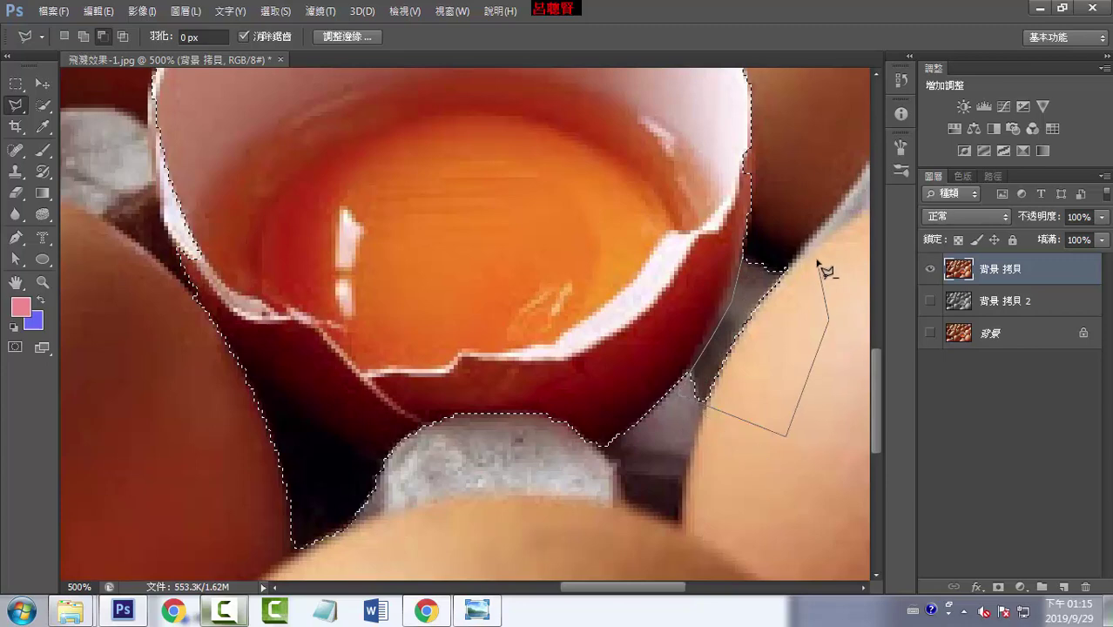
{"action": "left_click", "coordinate": [812, 260]}
{"action": "left_click", "coordinate": [753, 258]}
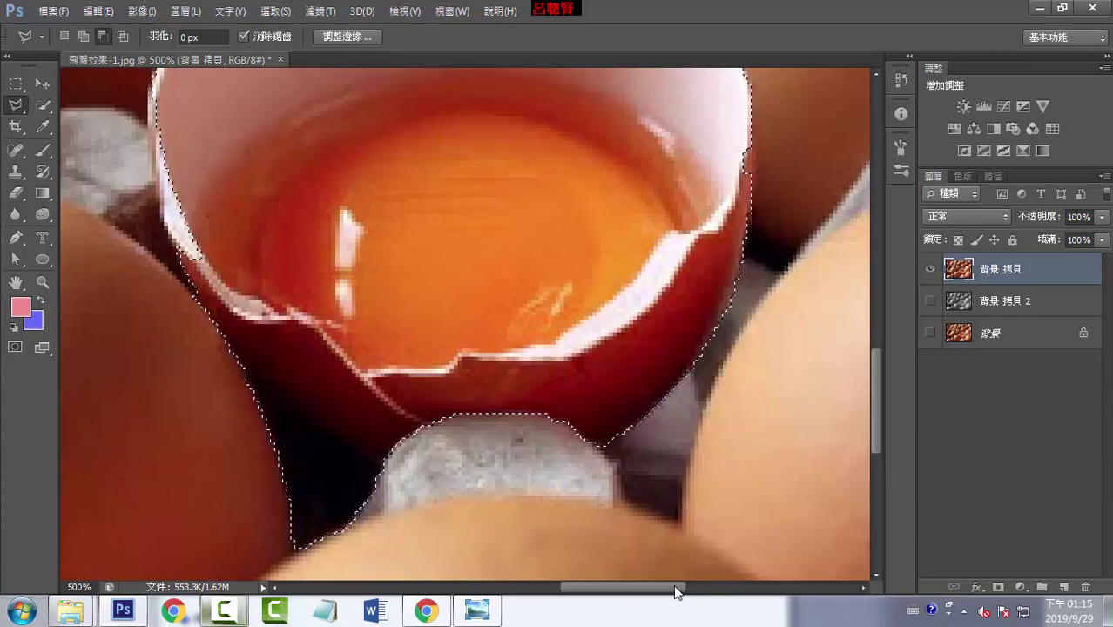
- Outline the dark gap left of the egg so the edge follows the shell's lower-left side
{"action": "left_click_drag", "start_coordinate": [673, 585], "coordinate": [647, 585]}
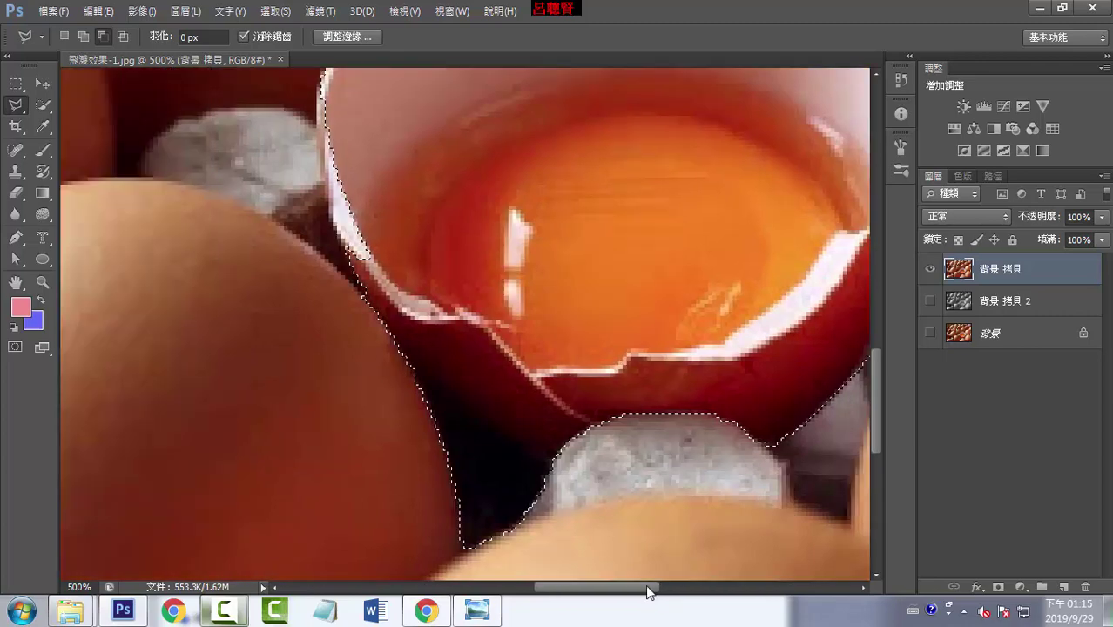
{"action": "left_click", "coordinate": [363, 296]}
{"action": "left_click", "coordinate": [473, 409]}
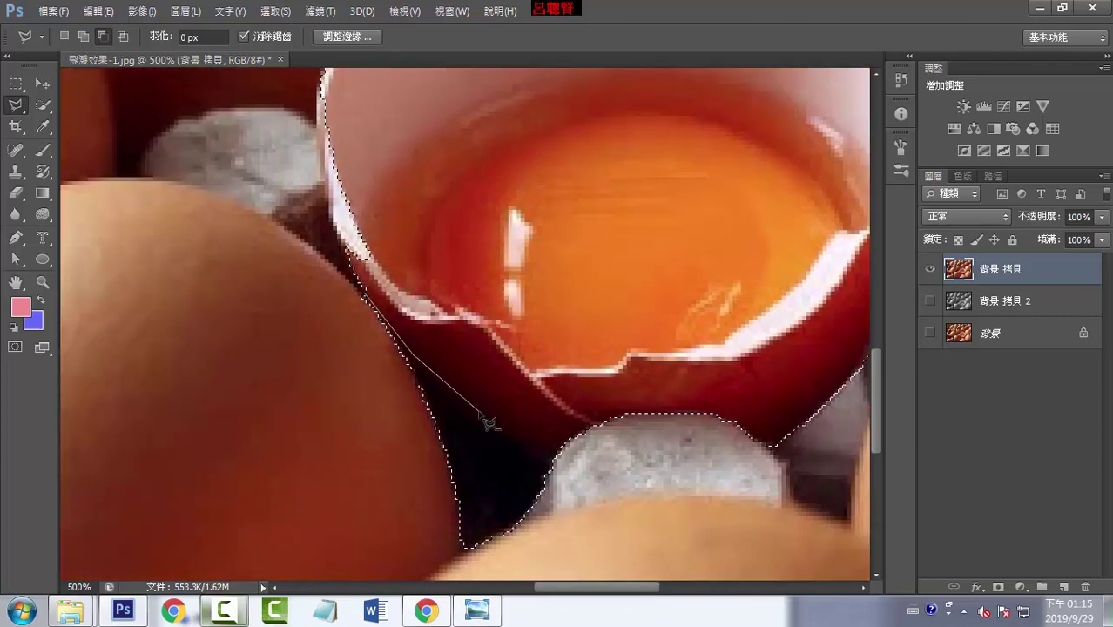
{"action": "left_click", "coordinate": [557, 451]}
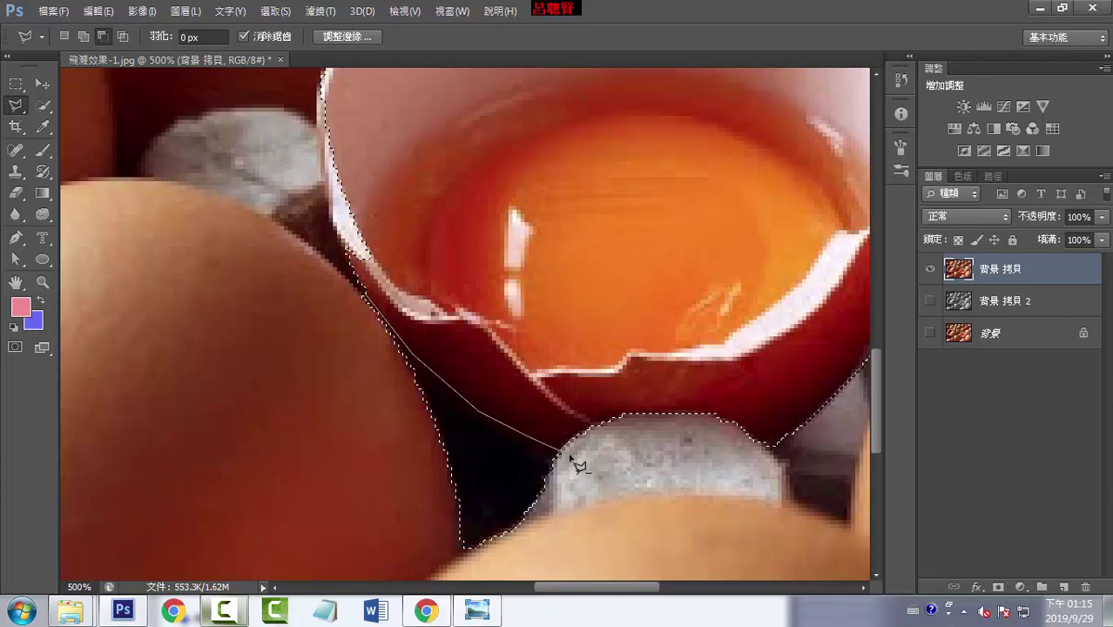
{"action": "left_click", "coordinate": [554, 550]}
{"action": "left_click", "coordinate": [468, 565]}
{"action": "left_click", "coordinate": [339, 467]}
{"action": "left_click", "coordinate": [322, 331]}
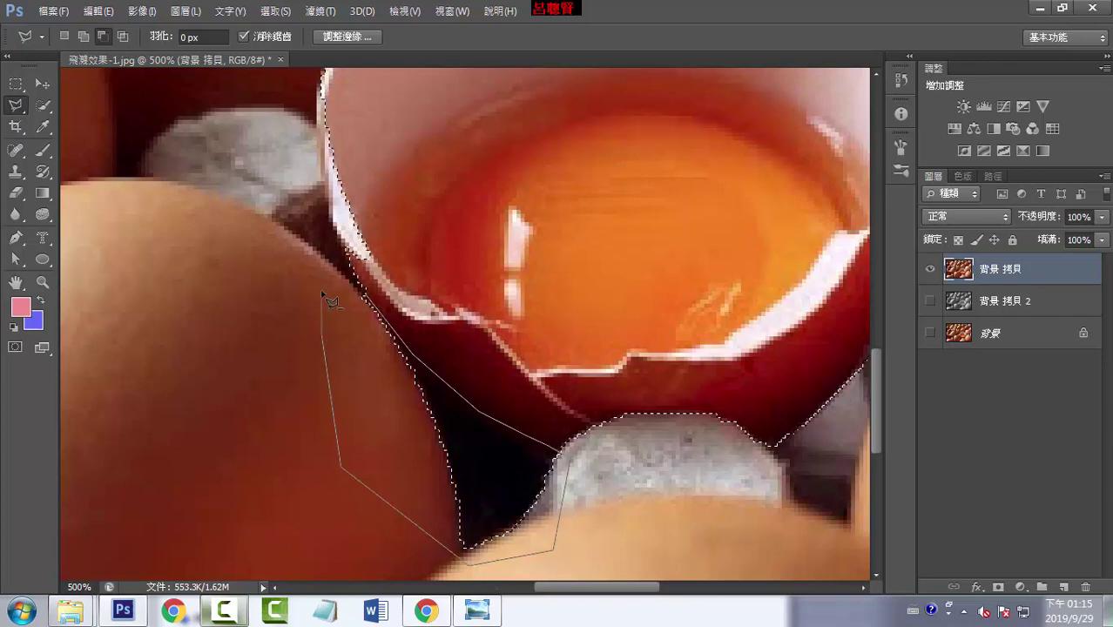
{"action": "left_click", "coordinate": [333, 291]}
{"action": "left_click", "coordinate": [373, 303]}
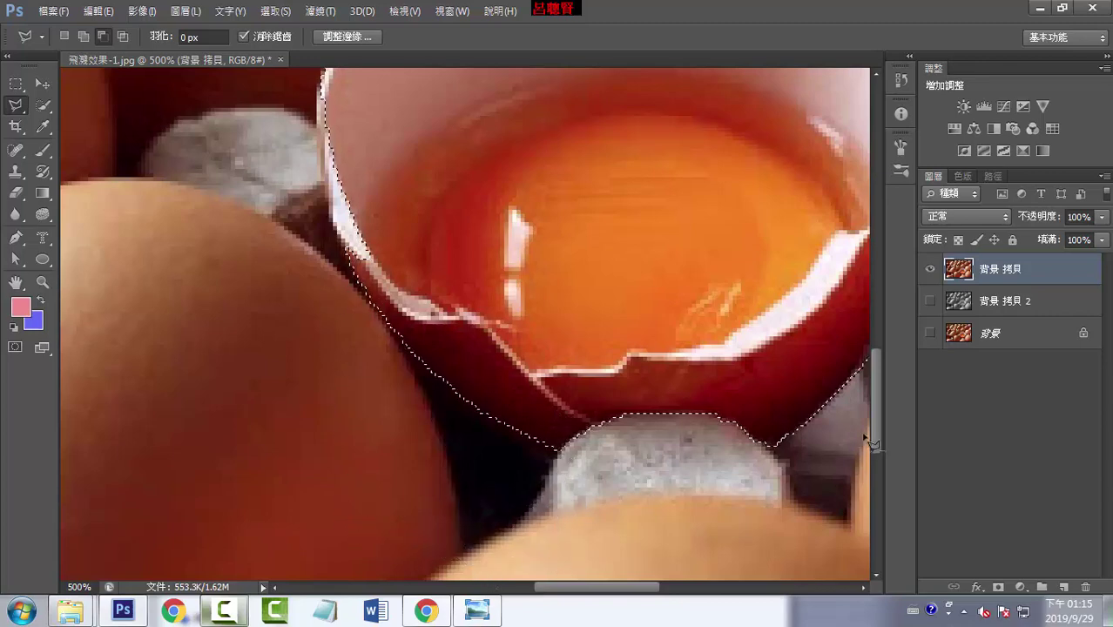
{"action": "left_click_drag", "start_coordinate": [877, 407], "coordinate": [872, 375]}
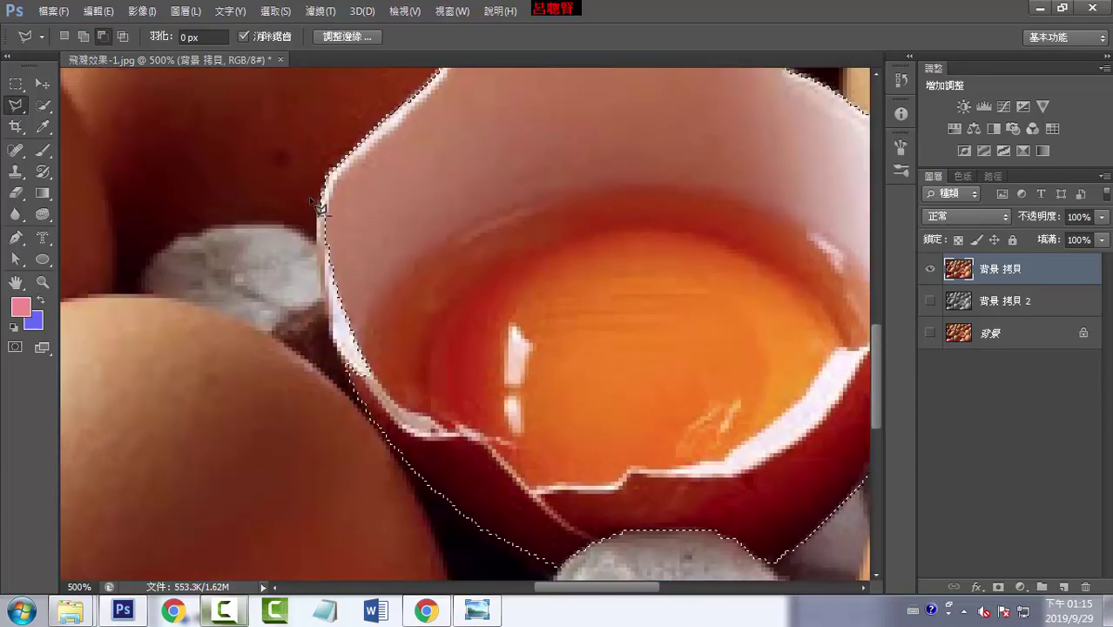
- Add the missed left rim of the eggshell to the cracked-egg selection with a polygonal outline
{"action": "key", "text": "ctrl+plus"}
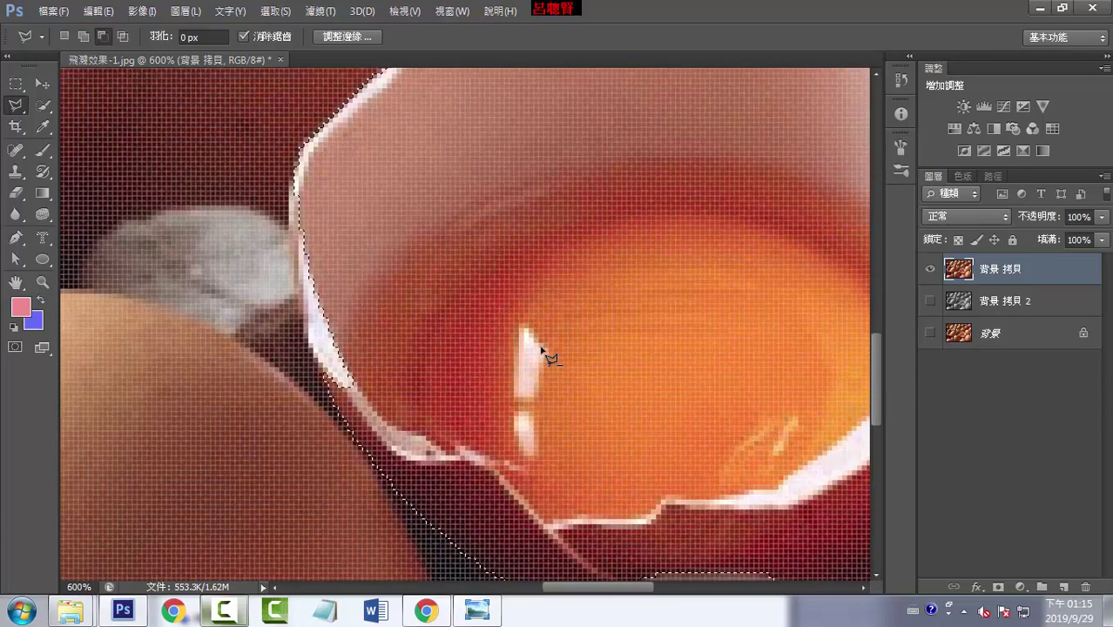
{"action": "key", "text": "ctrl+minus"}
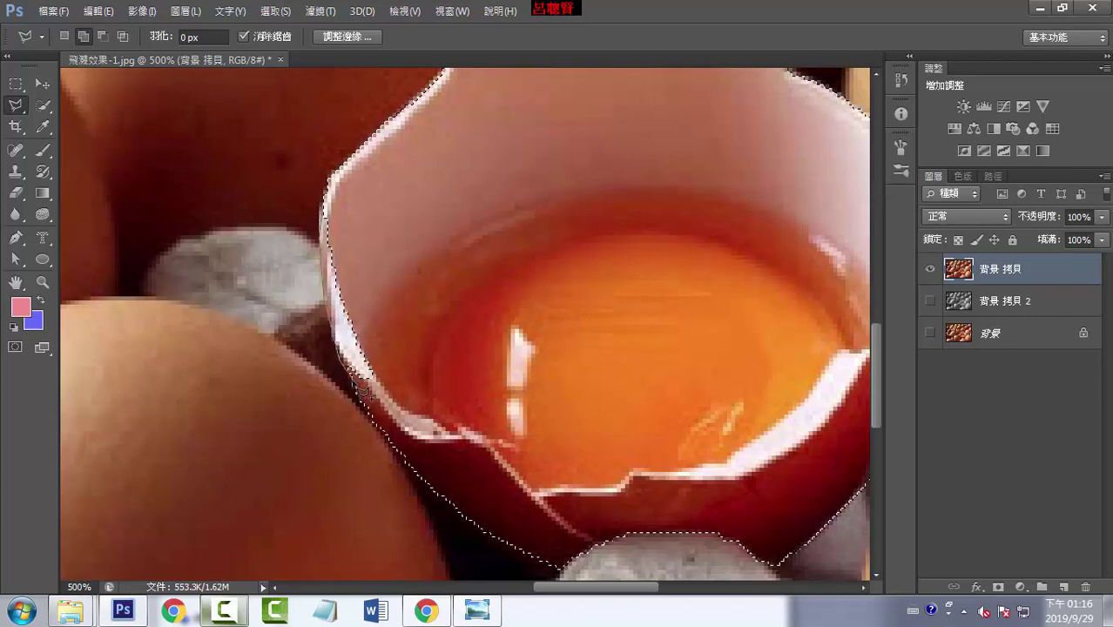
{"action": "left_click", "coordinate": [467, 356]}
{"action": "left_click", "coordinate": [467, 236]}
{"action": "left_click", "coordinate": [401, 198]}
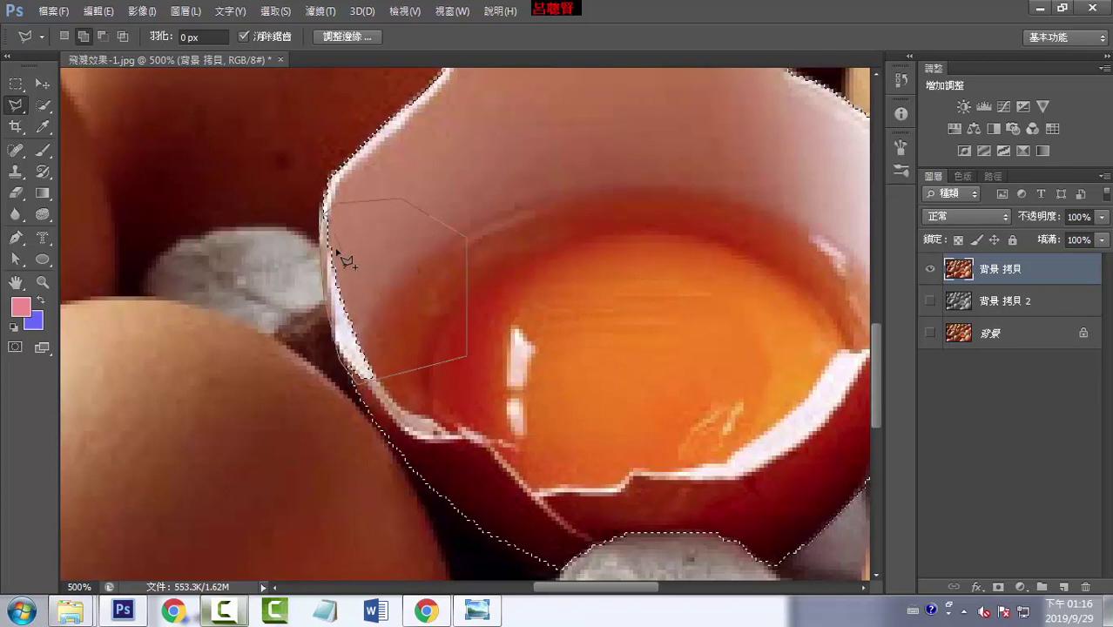
{"action": "left_click", "coordinate": [330, 234]}
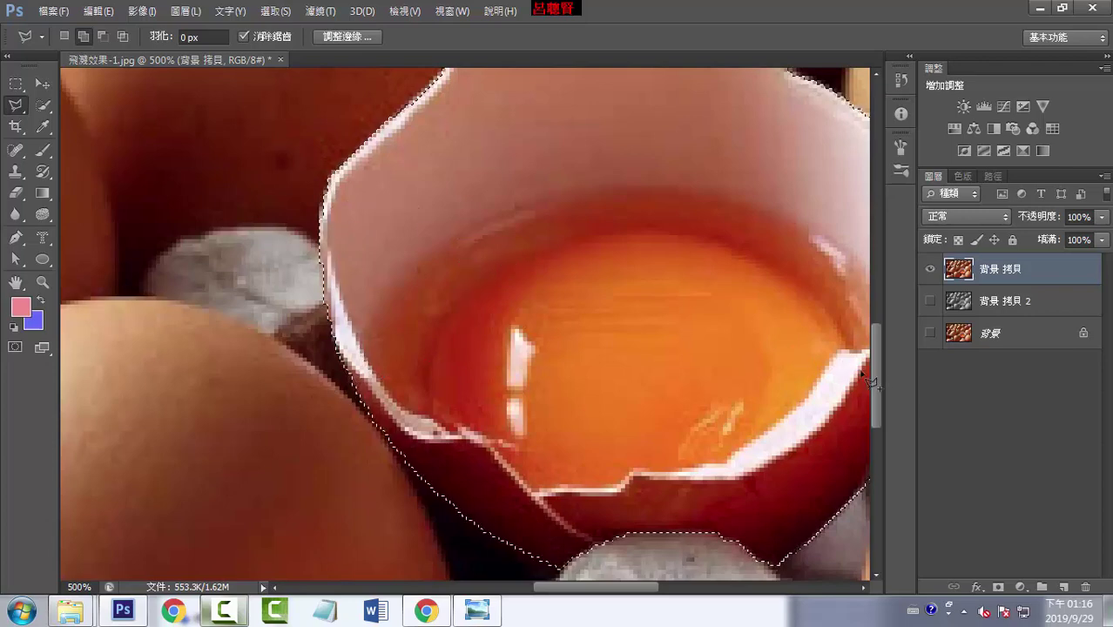
{"action": "scroll", "coordinate": [873, 341], "scroll_direction": "up", "scroll_amount": 1}
{"action": "scroll", "coordinate": [873, 344], "scroll_direction": "down", "scroll_amount": 1}
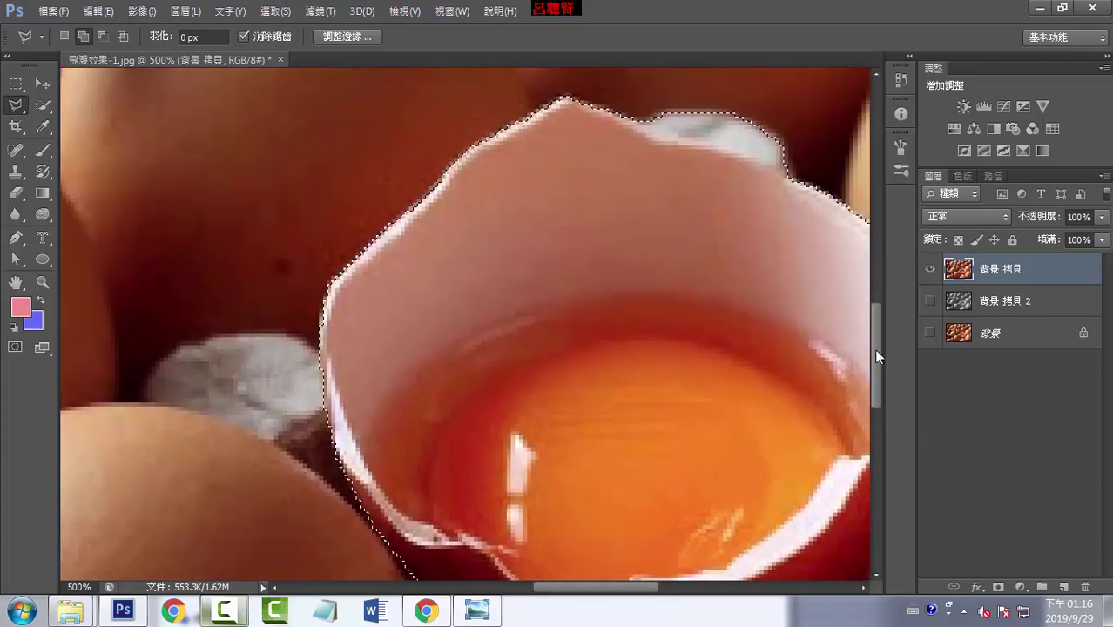
{"action": "scroll", "coordinate": [883, 399], "scroll_direction": "down", "scroll_amount": 3}
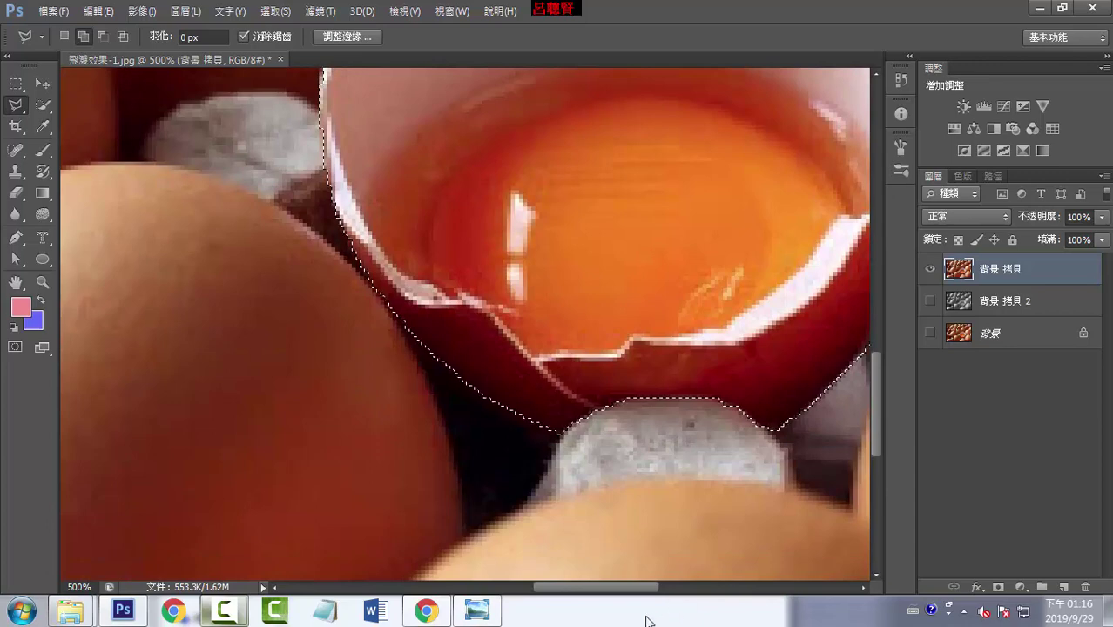
{"action": "left_click_drag", "start_coordinate": [633, 595], "coordinate": [675, 595]}
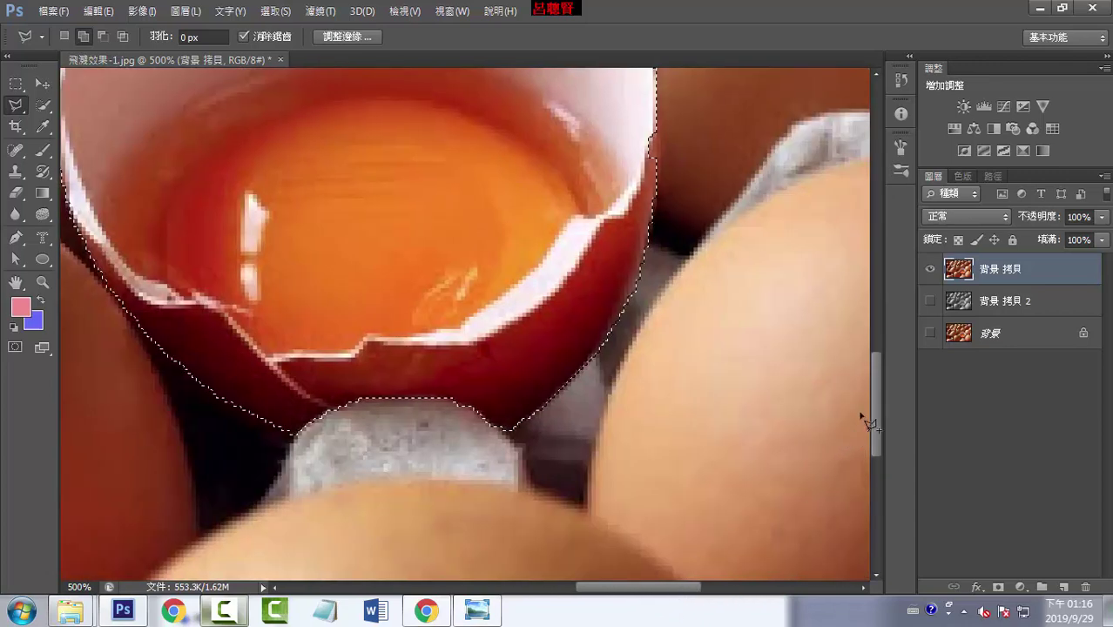
{"action": "scroll", "coordinate": [869, 392], "scroll_direction": "up", "scroll_amount": 4}
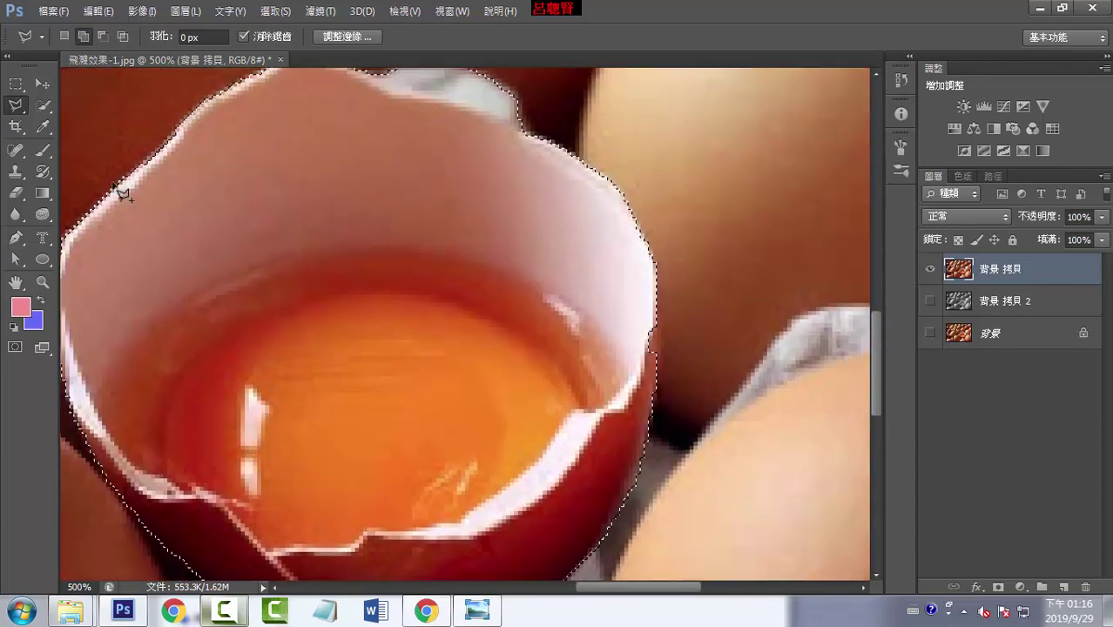
- Apply Refine Edge to the egg selection with a Smooth value of 30
{"action": "left_click", "coordinate": [342, 37]}
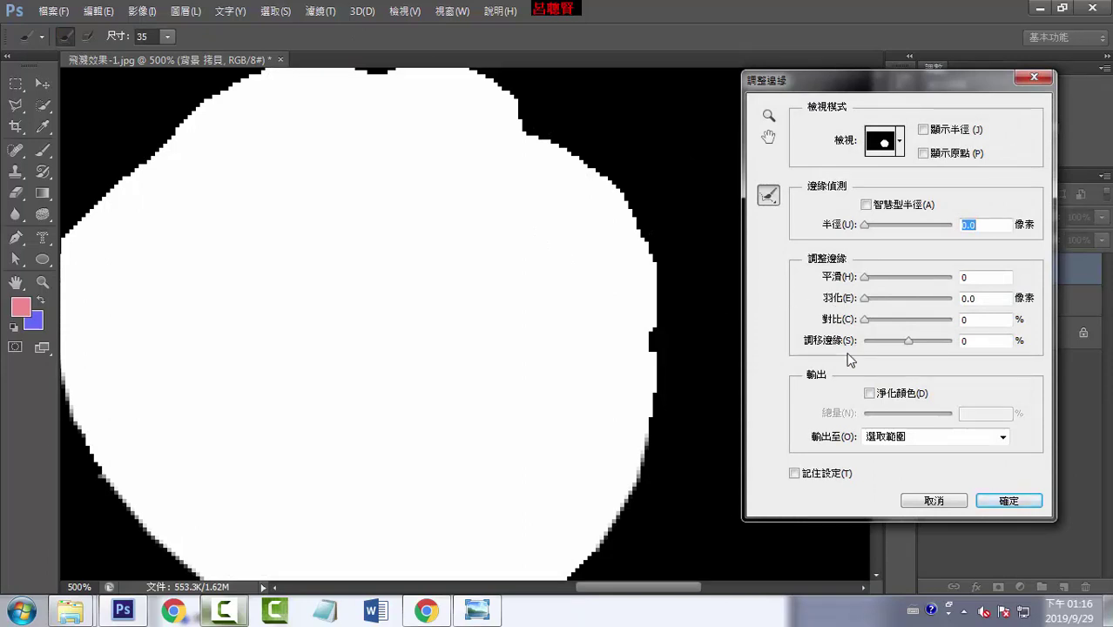
{"action": "left_click_drag", "start_coordinate": [866, 278], "coordinate": [953, 290]}
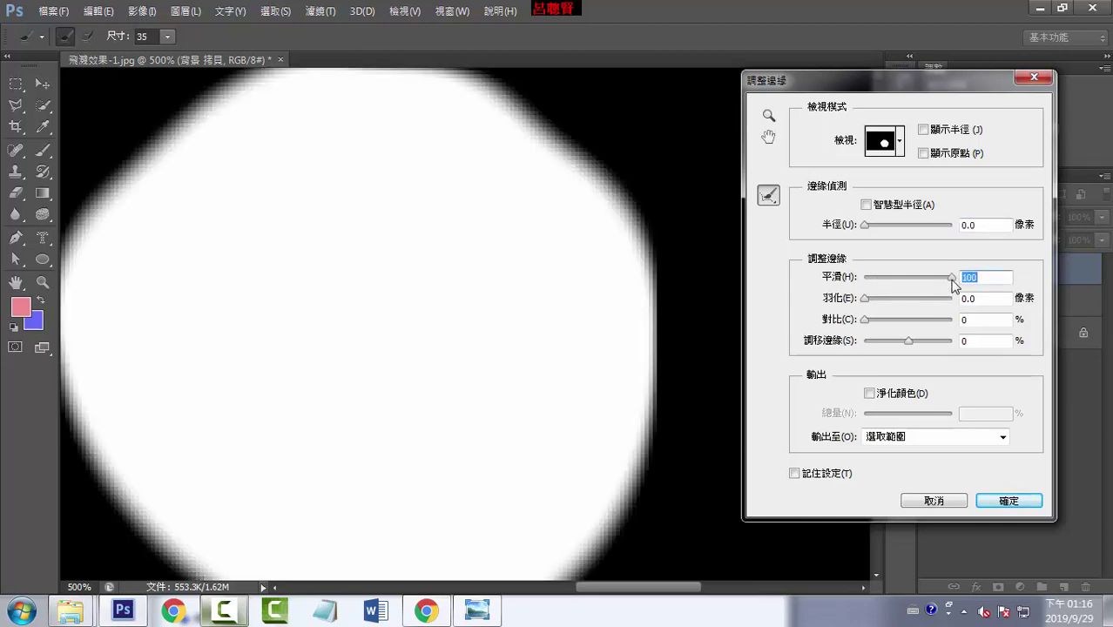
{"action": "left_click_drag", "start_coordinate": [928, 279], "coordinate": [882, 286]}
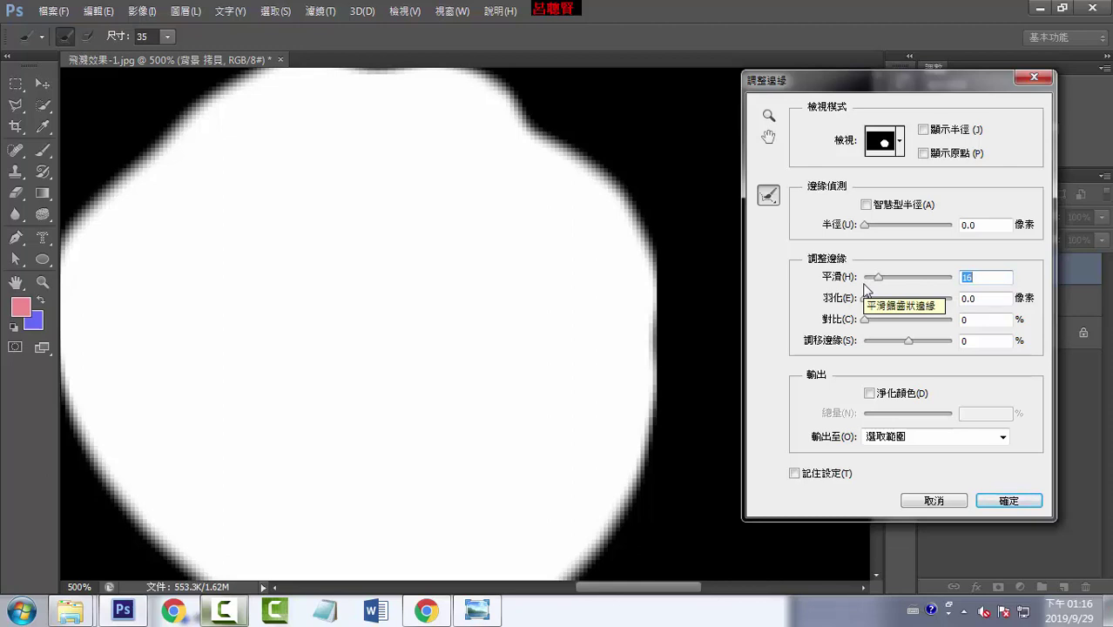
{"action": "left_click", "coordinate": [902, 150]}
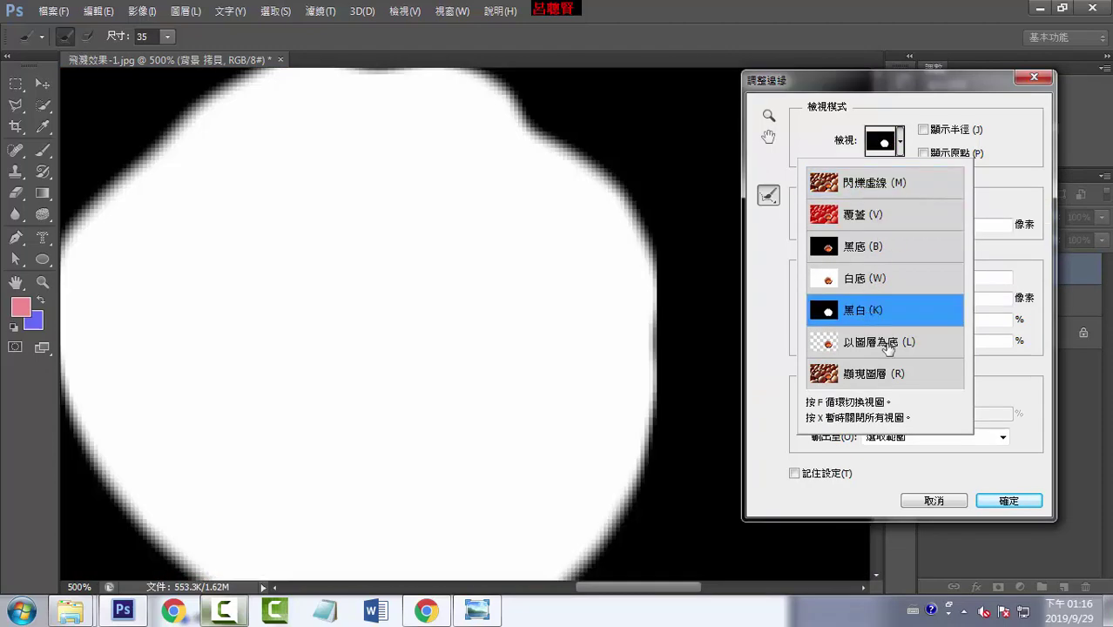
{"action": "left_click", "coordinate": [942, 504]}
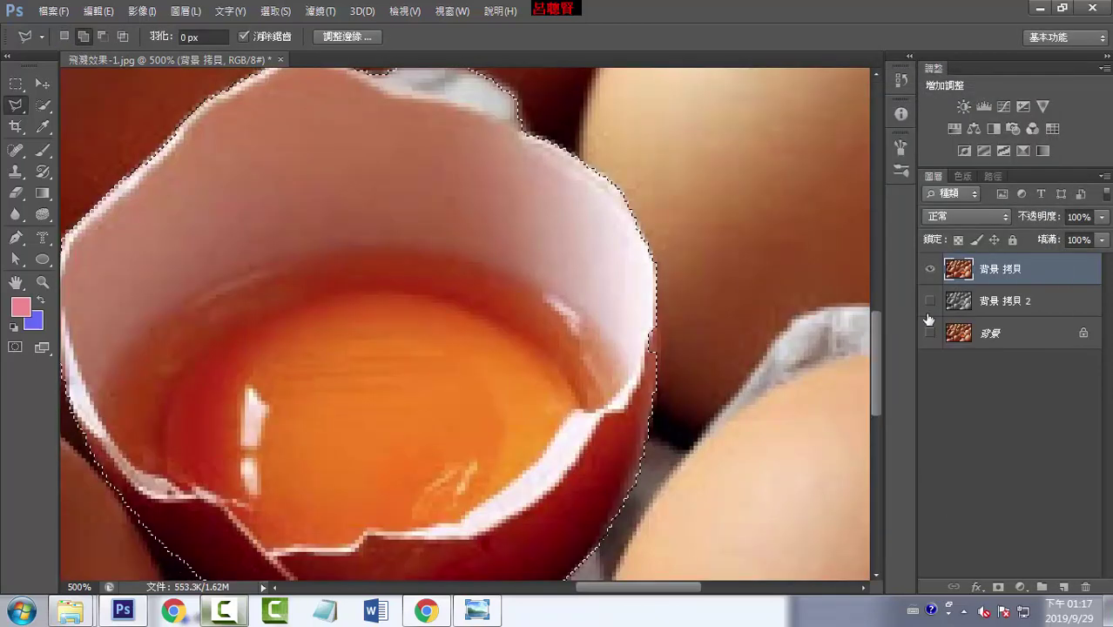
{"action": "left_click", "coordinate": [357, 35]}
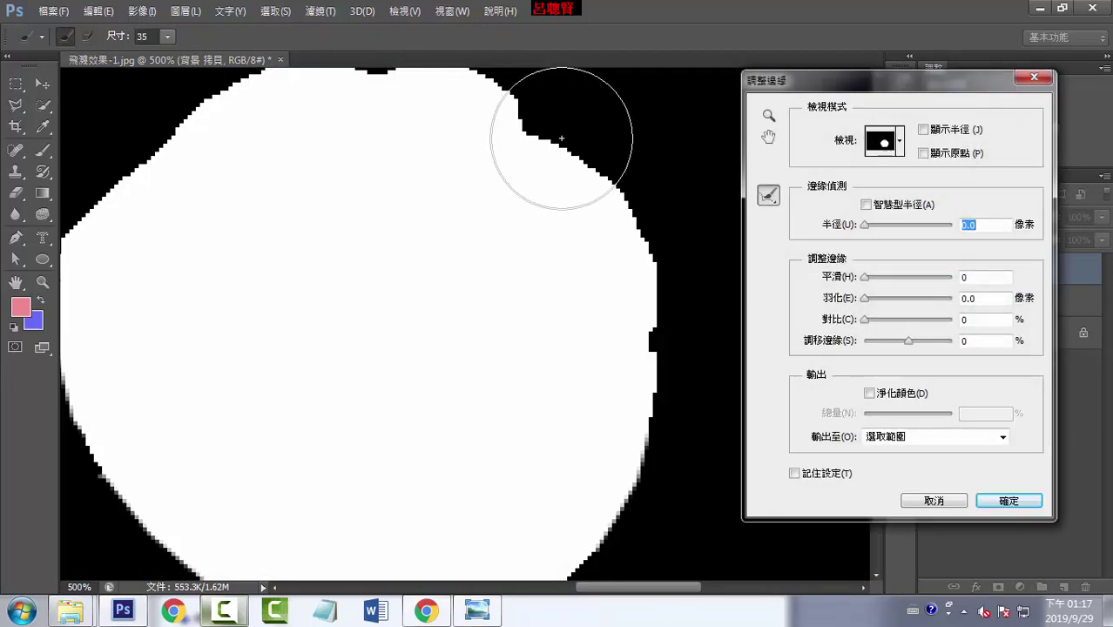
{"action": "mouse_move", "coordinate": [867, 280]}
{"action": "left_mouse_down"}
{"action": "mouse_move", "coordinate": [902, 282]}
{"action": "mouse_move", "coordinate": [890, 284]}
{"action": "left_mouse_up"}
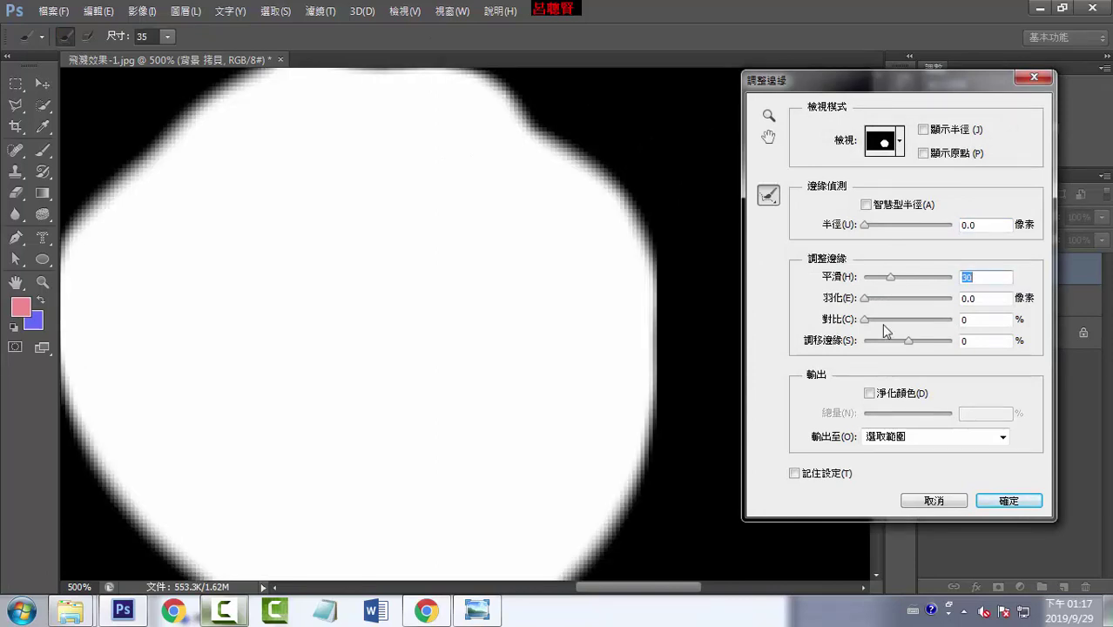
{"action": "left_click", "coordinate": [1007, 502]}
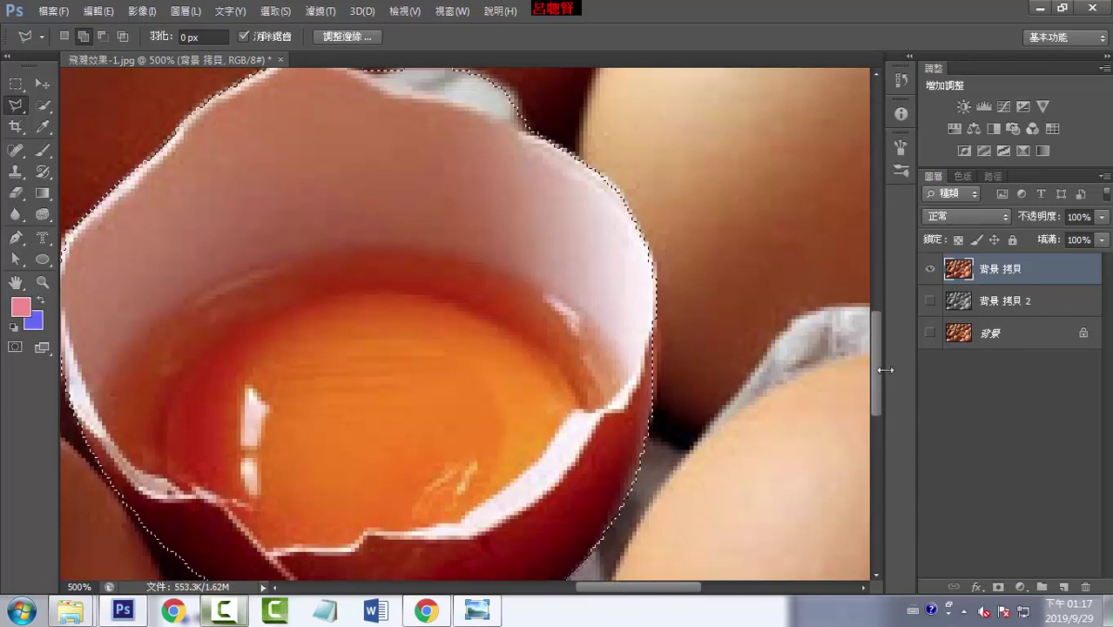
- Store the current egg selection as a new alpha channel named 'select' via Save Selection
{"action": "scroll", "coordinate": [875, 388], "scroll_direction": "down", "scroll_amount": 3}
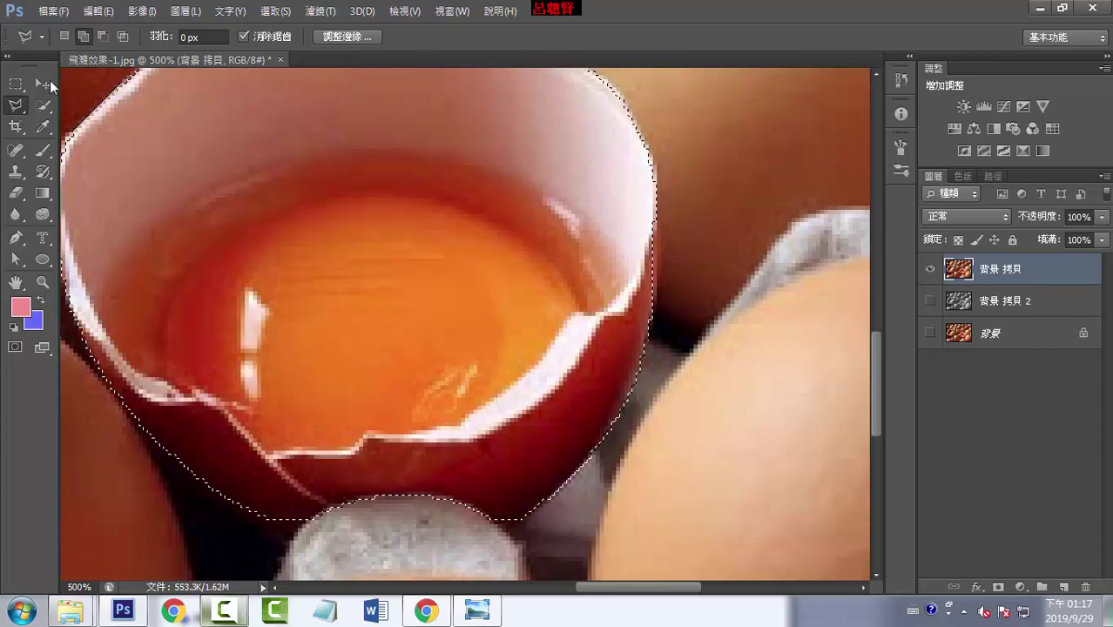
{"action": "left_click", "coordinate": [16, 84]}
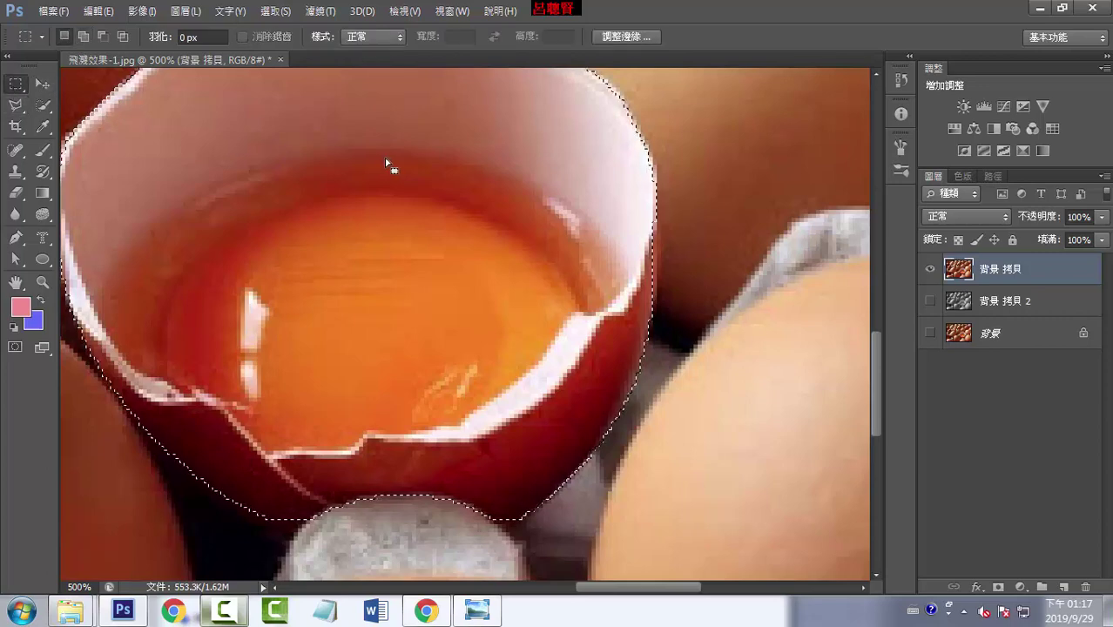
{"action": "right_click", "coordinate": [424, 181]}
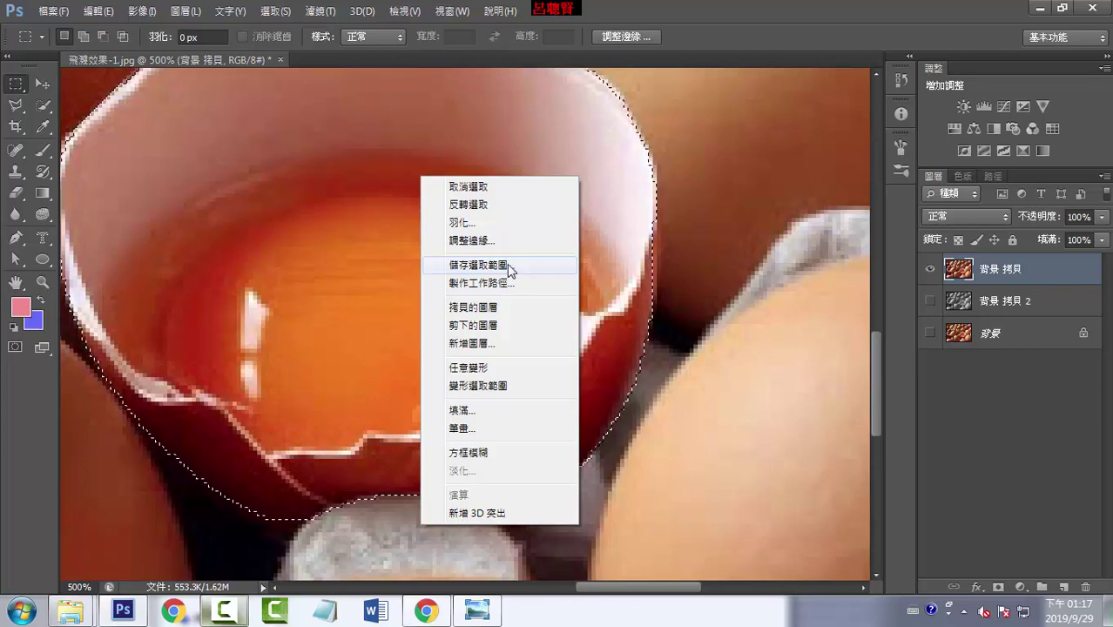
{"action": "left_click", "coordinate": [509, 266]}
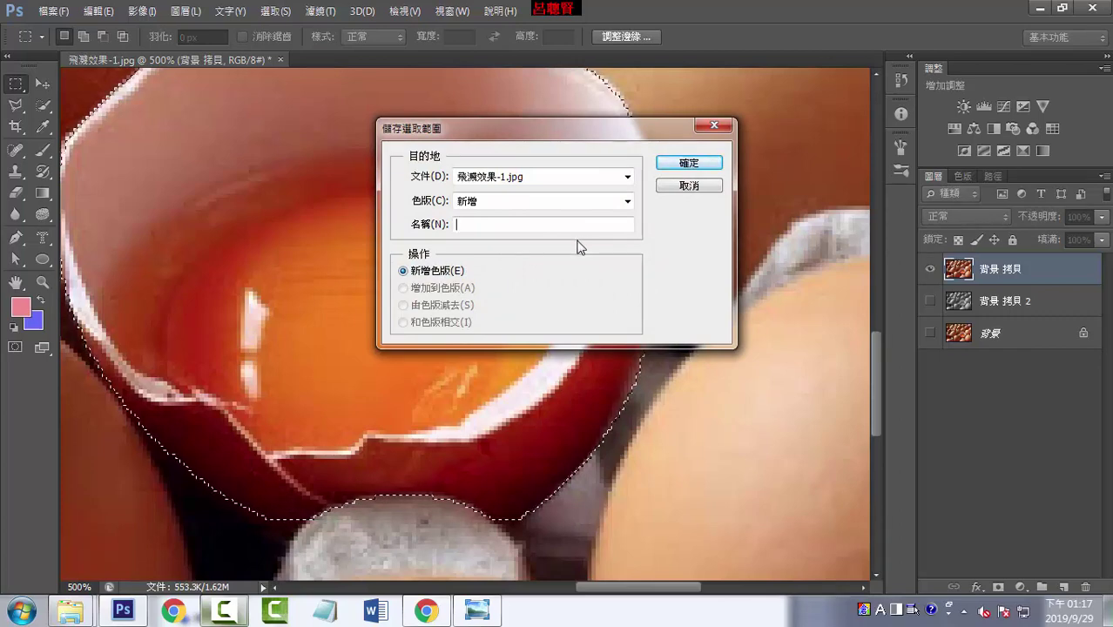
{"action": "type", "text": "n"}
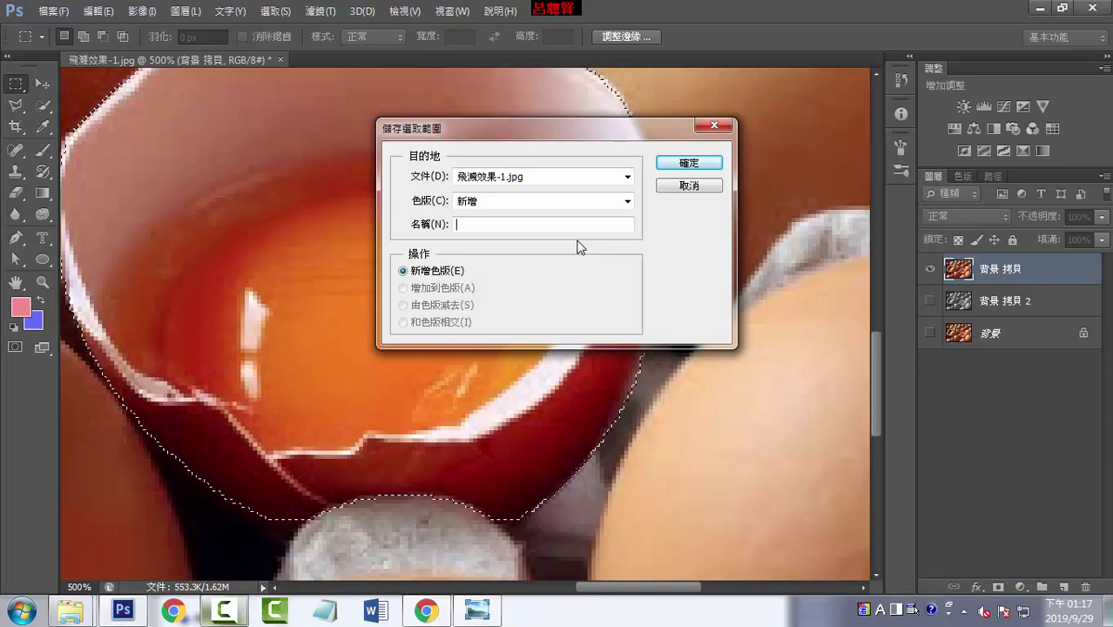
{"action": "type", "text": "select"}
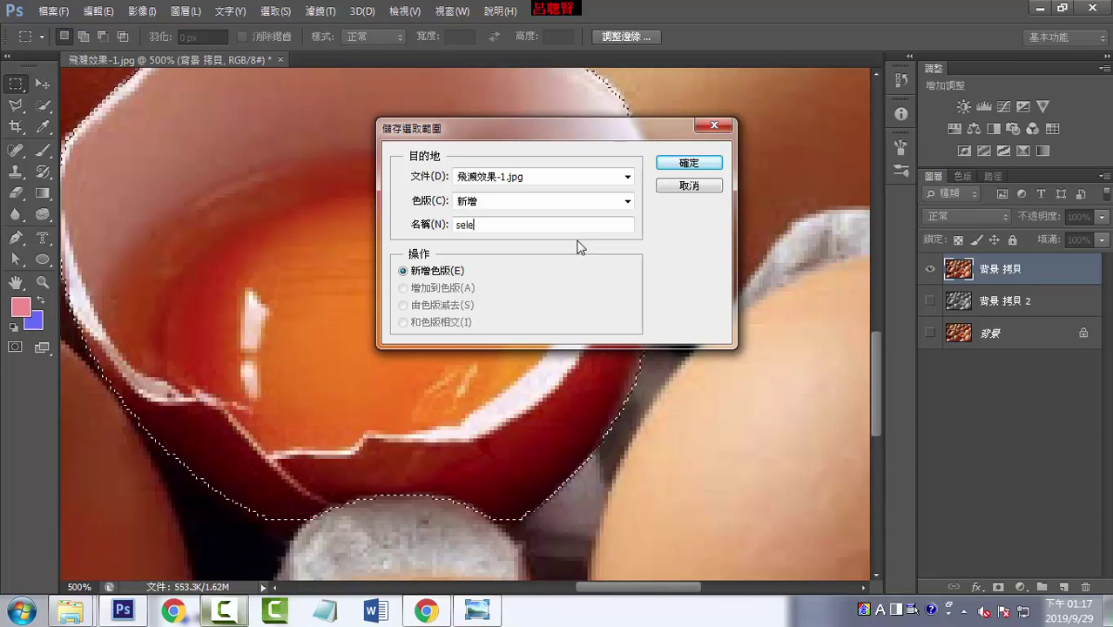
{"action": "left_click", "coordinate": [686, 163]}
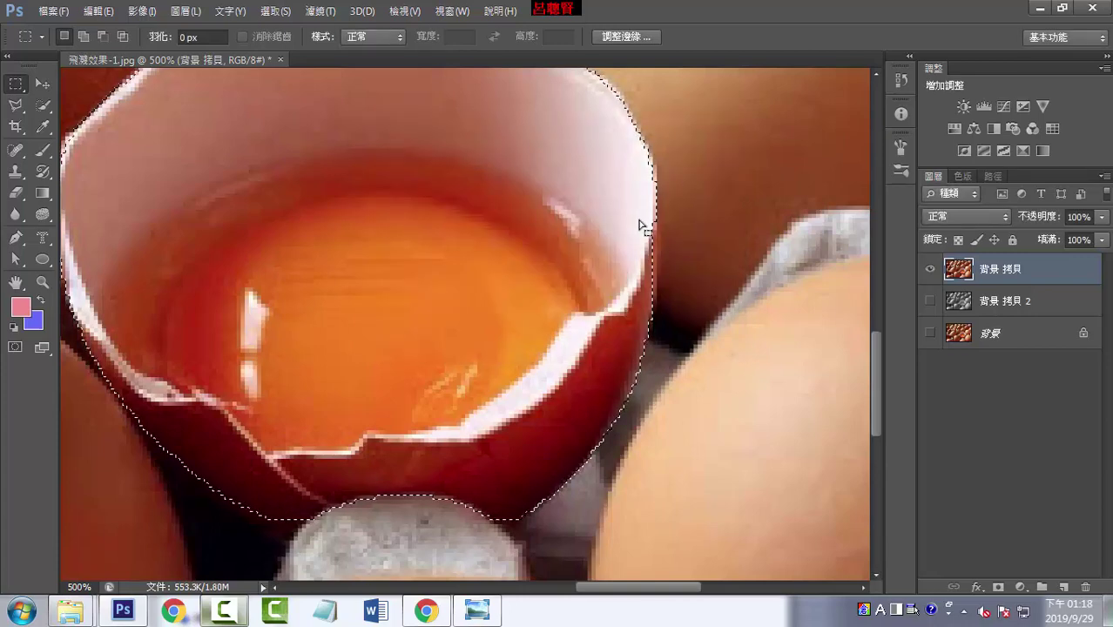
- Deselect, load the 'select' channel as a selection in Channels, and show the colour channels again
{"action": "left_click", "coordinate": [47, 86]}
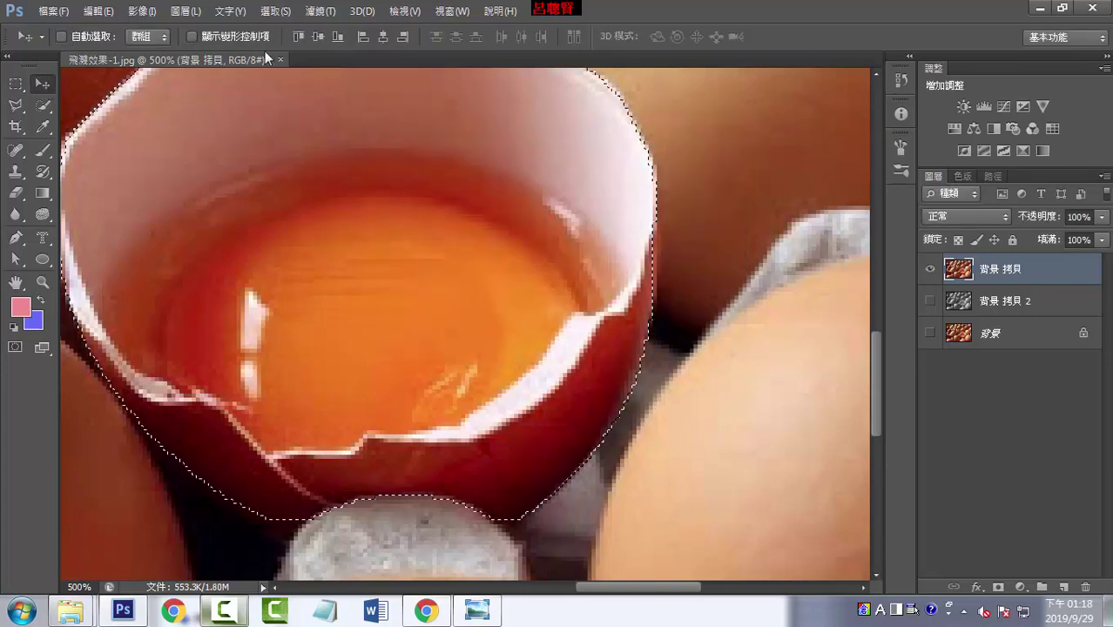
{"action": "left_click", "coordinate": [275, 11]}
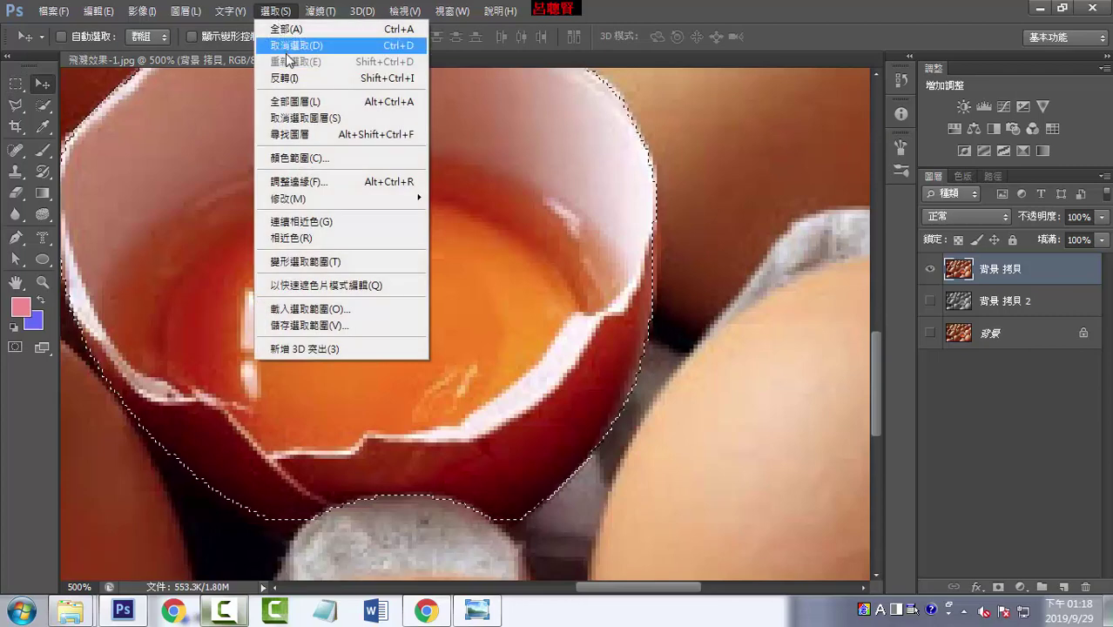
{"action": "left_click", "coordinate": [288, 48]}
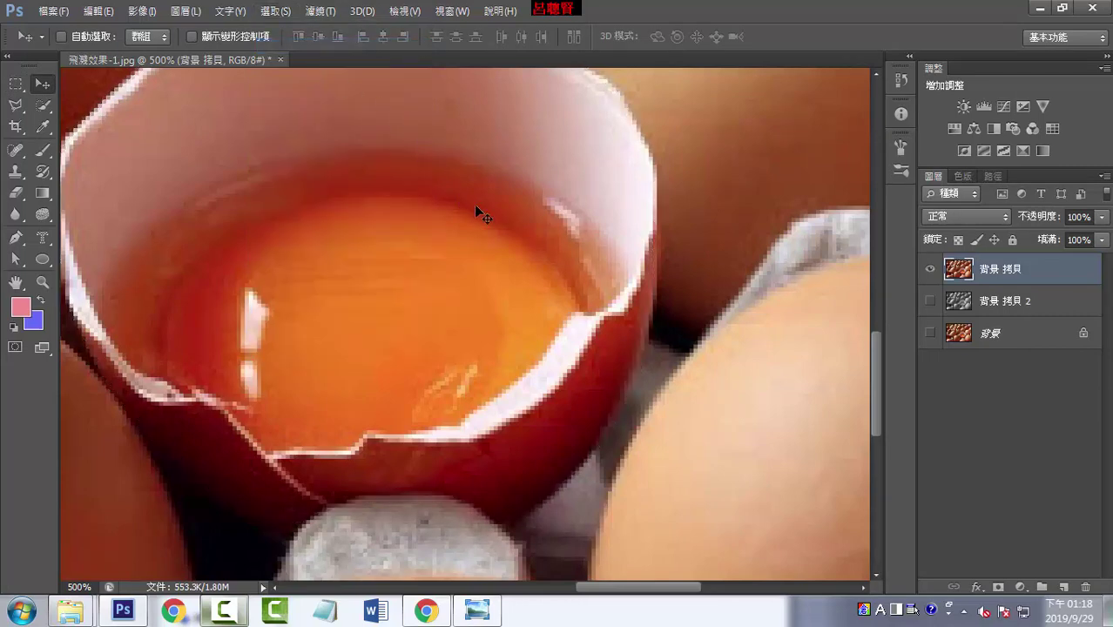
{"action": "left_click", "coordinate": [972, 180]}
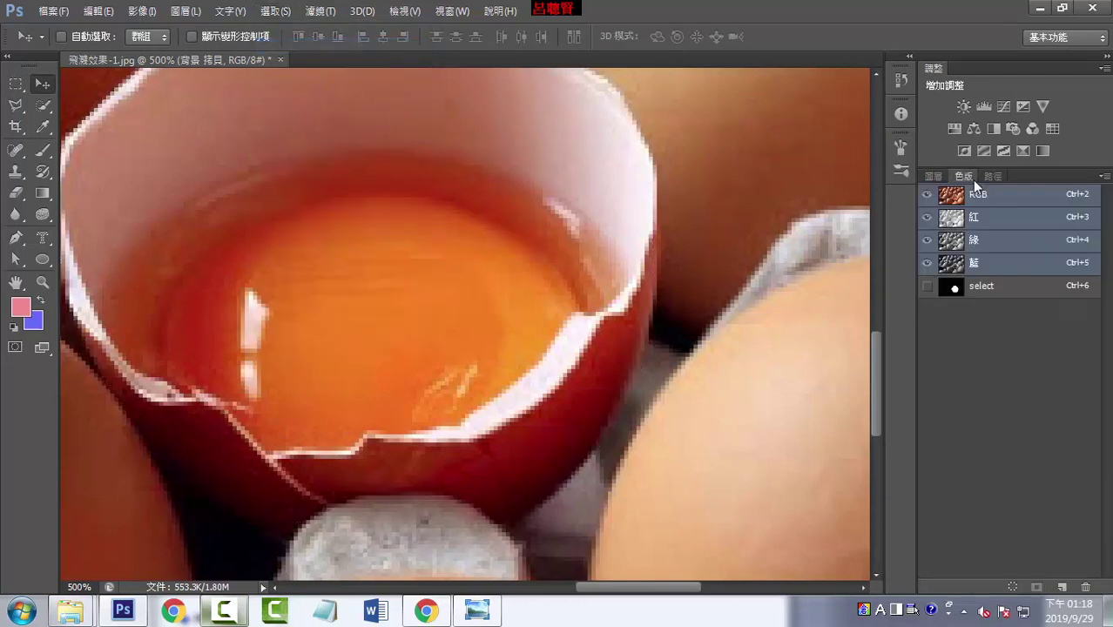
{"action": "left_click", "coordinate": [988, 293]}
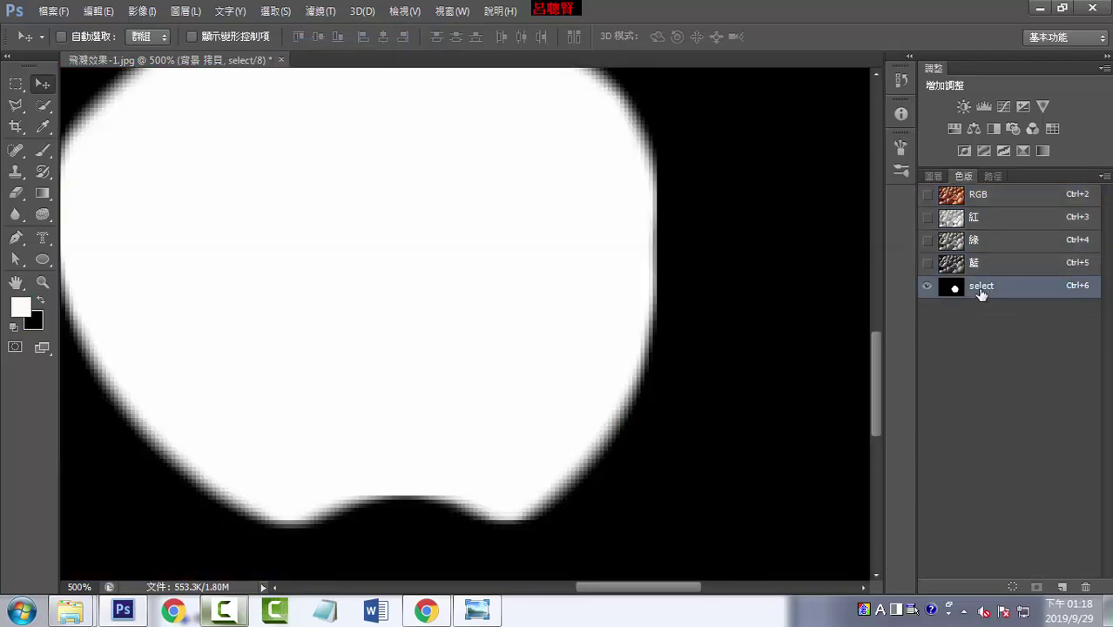
{"action": "left_click", "coordinate": [1013, 587]}
{"action": "left_click", "coordinate": [927, 194]}
{"action": "left_click", "coordinate": [927, 286]}
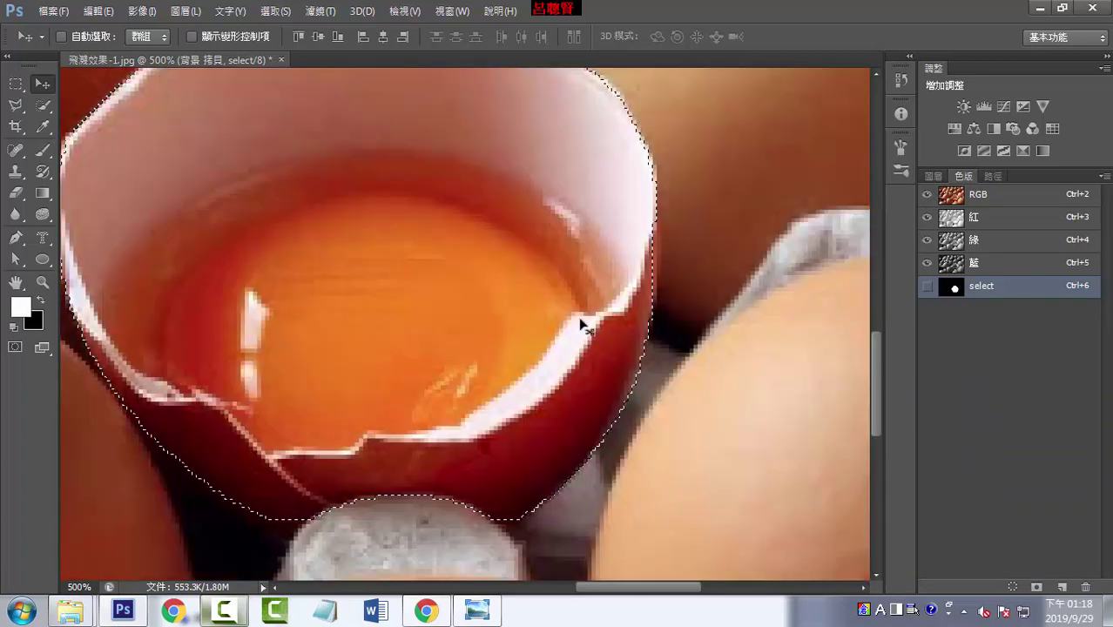
- Deselect again, then reload the 'select' channel as a selection and return to the RGB composite
{"action": "left_click", "coordinate": [277, 11]}
{"action": "left_click", "coordinate": [296, 44]}
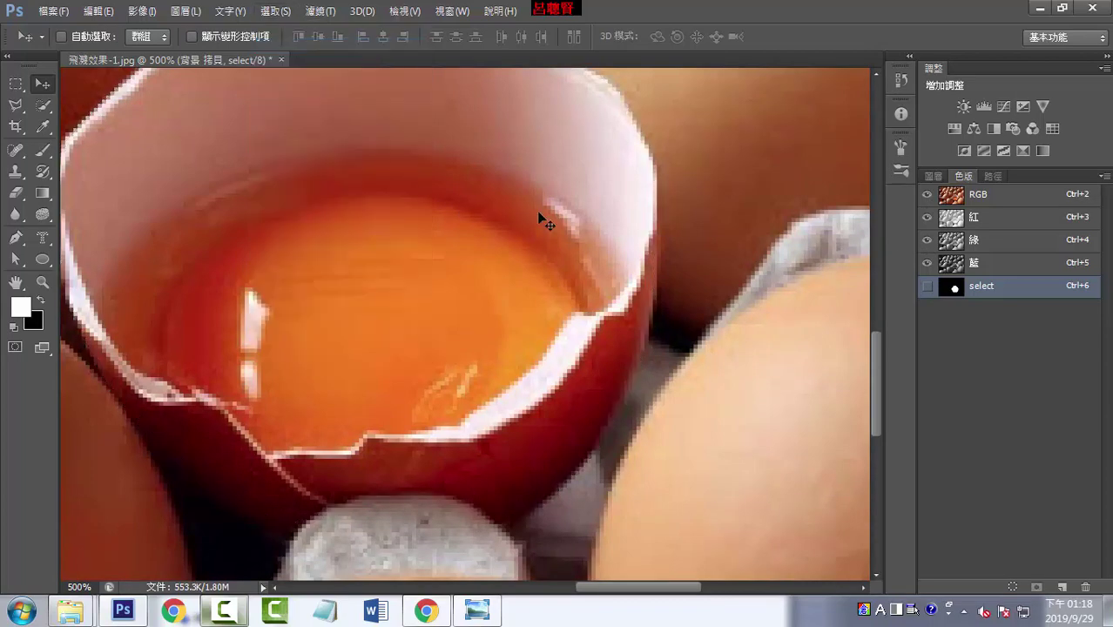
{"action": "left_click", "coordinate": [933, 177]}
{"action": "left_click", "coordinate": [970, 180]}
{"action": "left_click_drag", "start_coordinate": [976, 294], "coordinate": [979, 287]}
{"action": "right_click", "coordinate": [980, 292]}
{"action": "left_click", "coordinate": [955, 295]}
{"action": "right_click", "coordinate": [952, 290]}
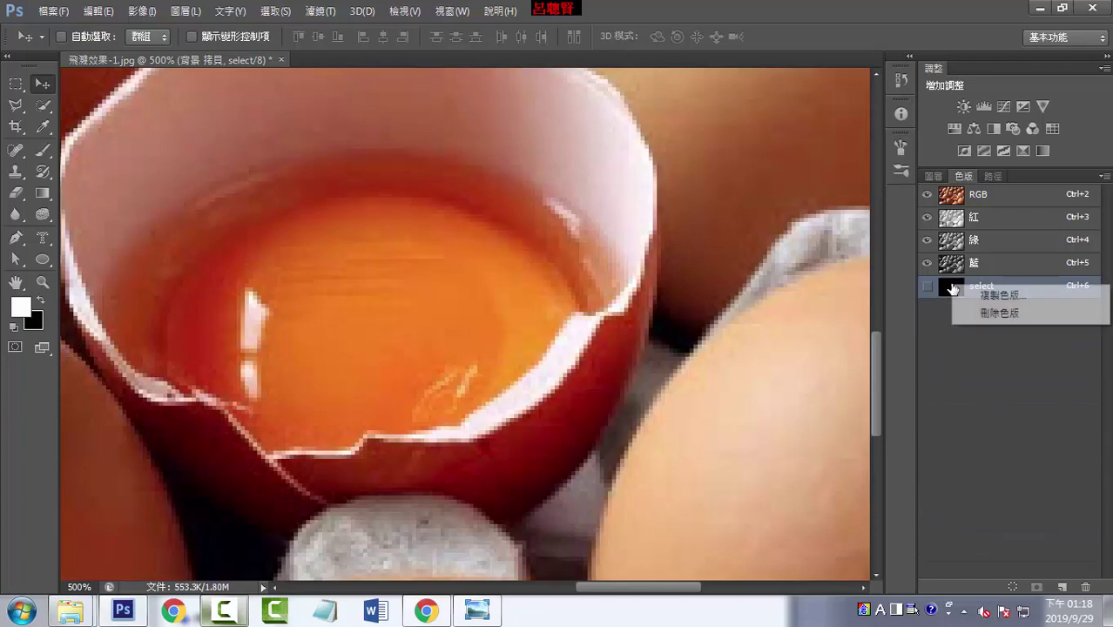
{"action": "left_click", "coordinate": [961, 361]}
{"action": "left_click_drag", "start_coordinate": [971, 289], "coordinate": [1013, 588]}
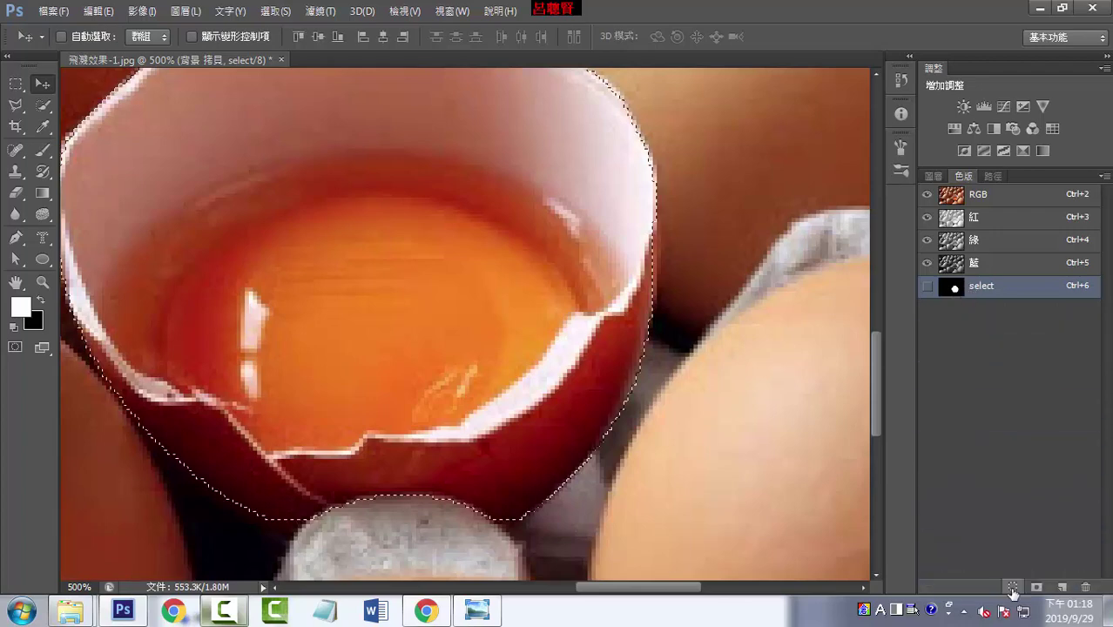
{"action": "left_click", "coordinate": [990, 199]}
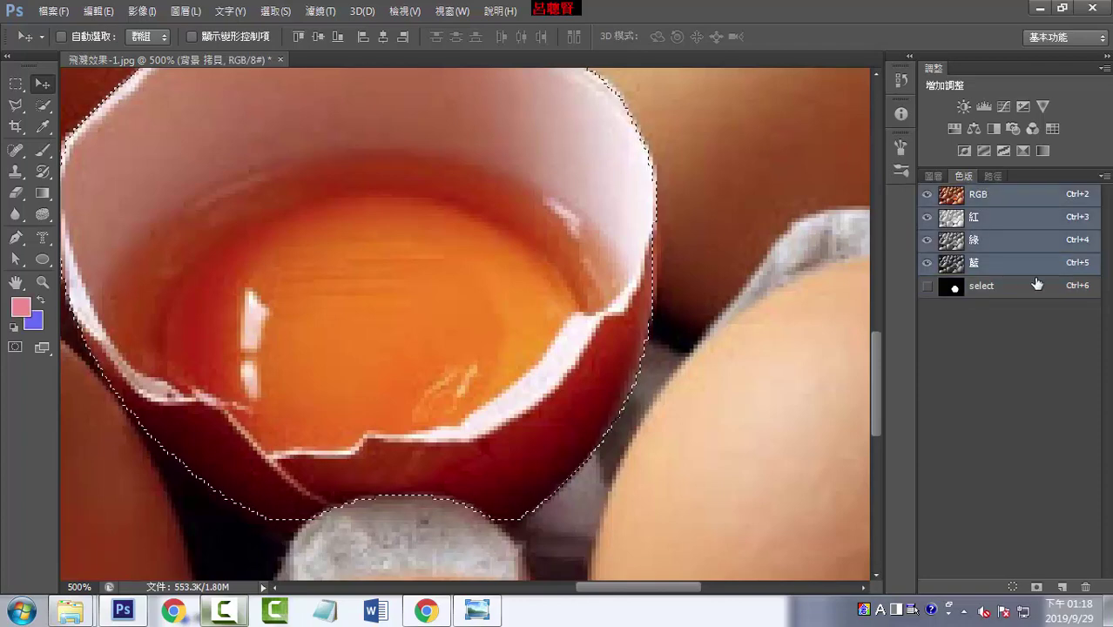
{"action": "key", "text": "ctrl+minus"}
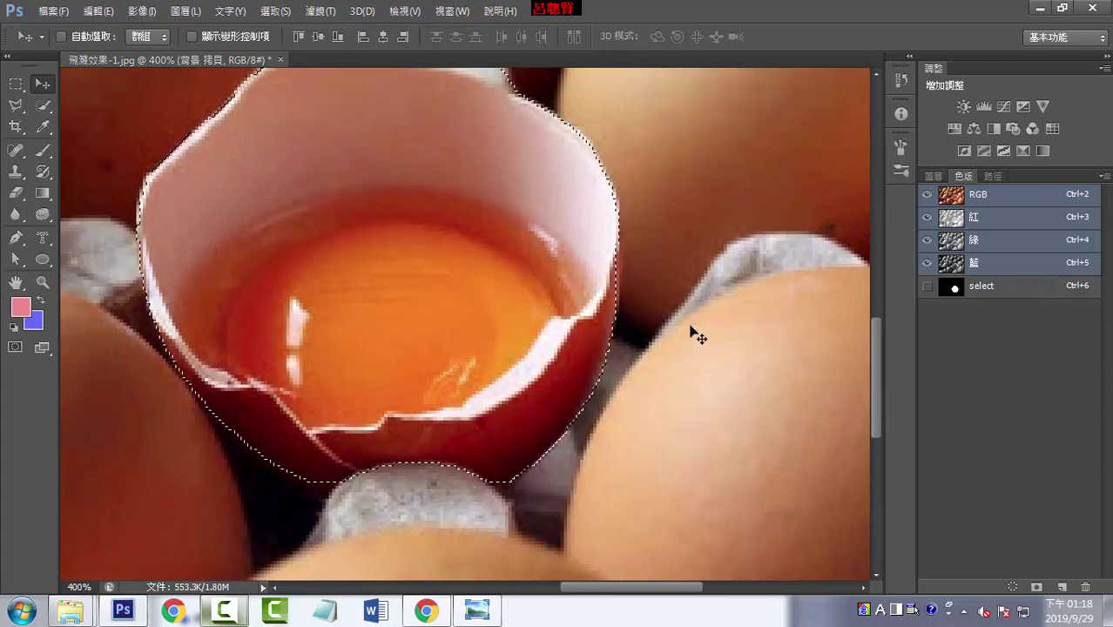
- Back in the Layers panel, check which layer lies under the cracked egg
{"action": "left_click", "coordinate": [931, 177]}
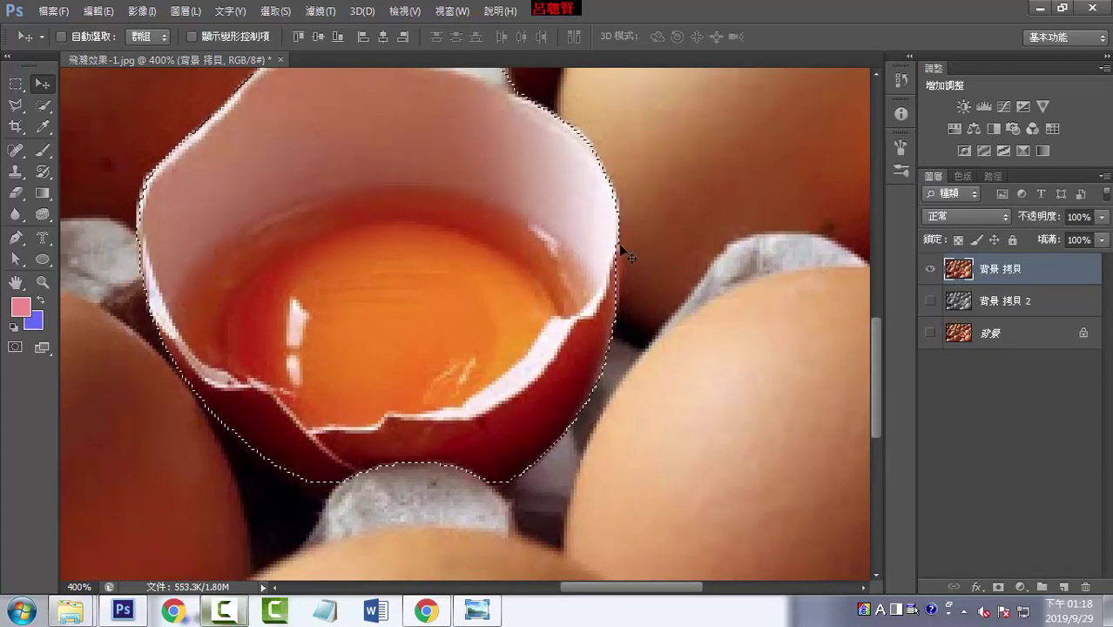
{"action": "right_click", "coordinate": [596, 286]}
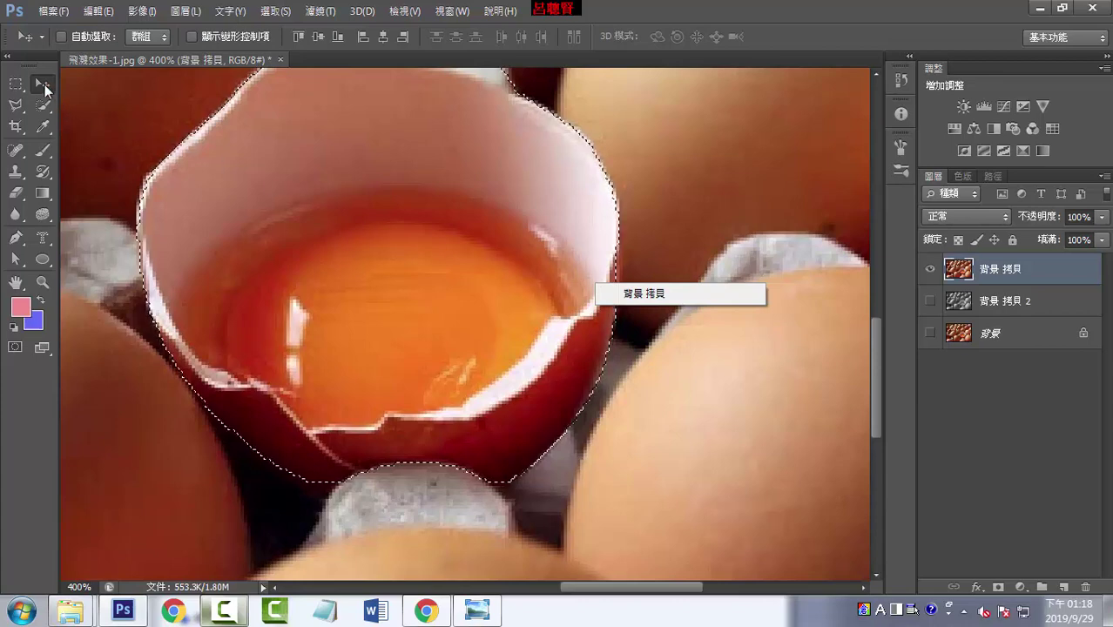
{"action": "left_click", "coordinate": [16, 87]}
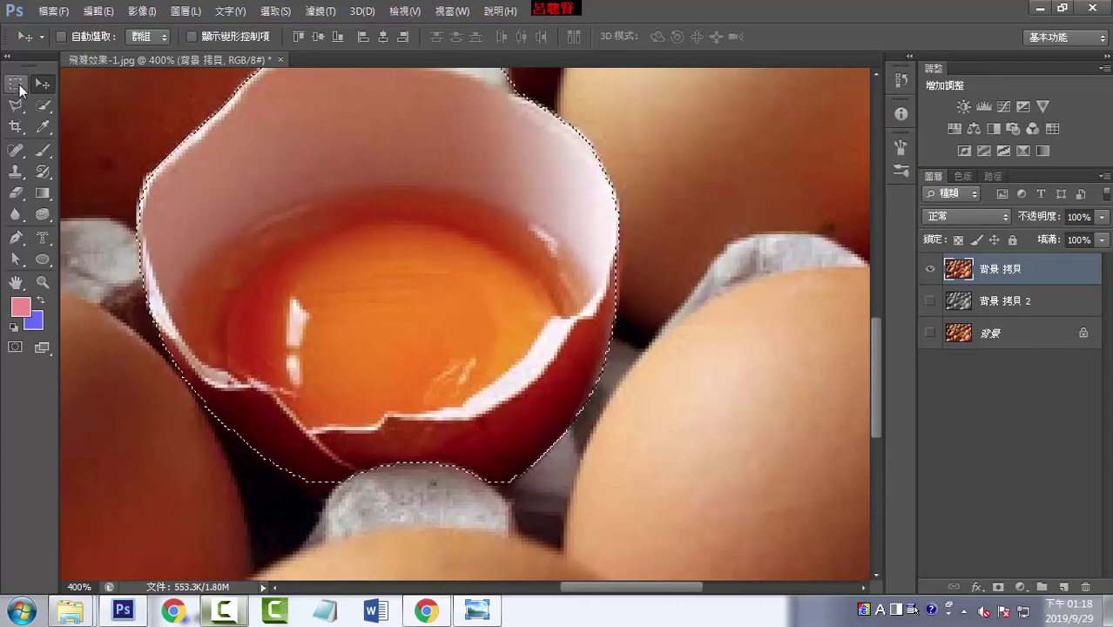
{"action": "right_click", "coordinate": [498, 247]}
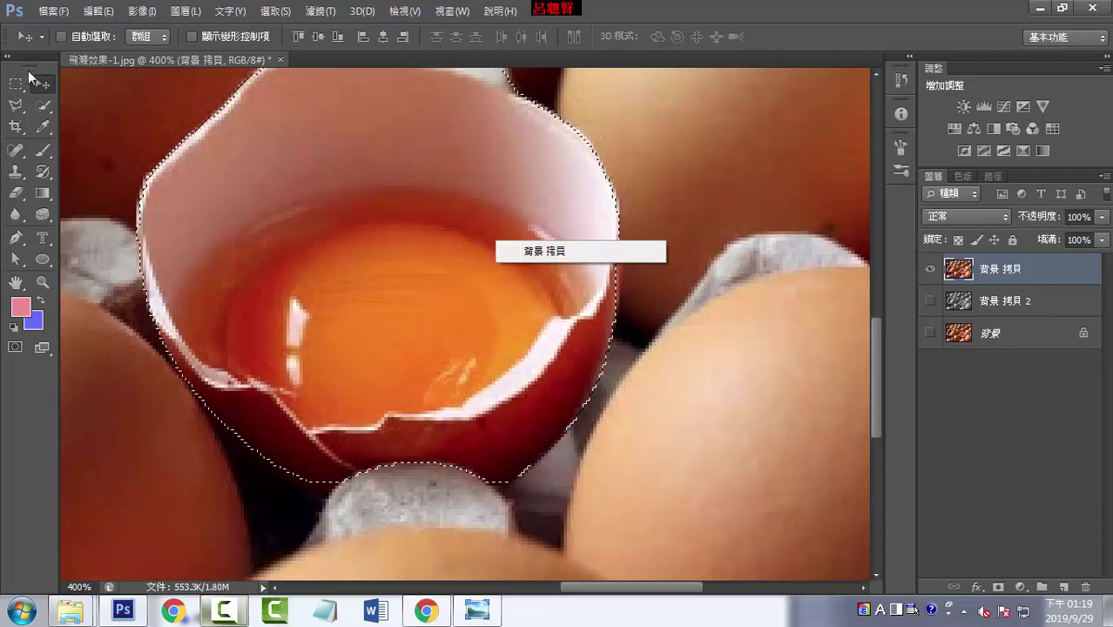
{"action": "left_click", "coordinate": [18, 85]}
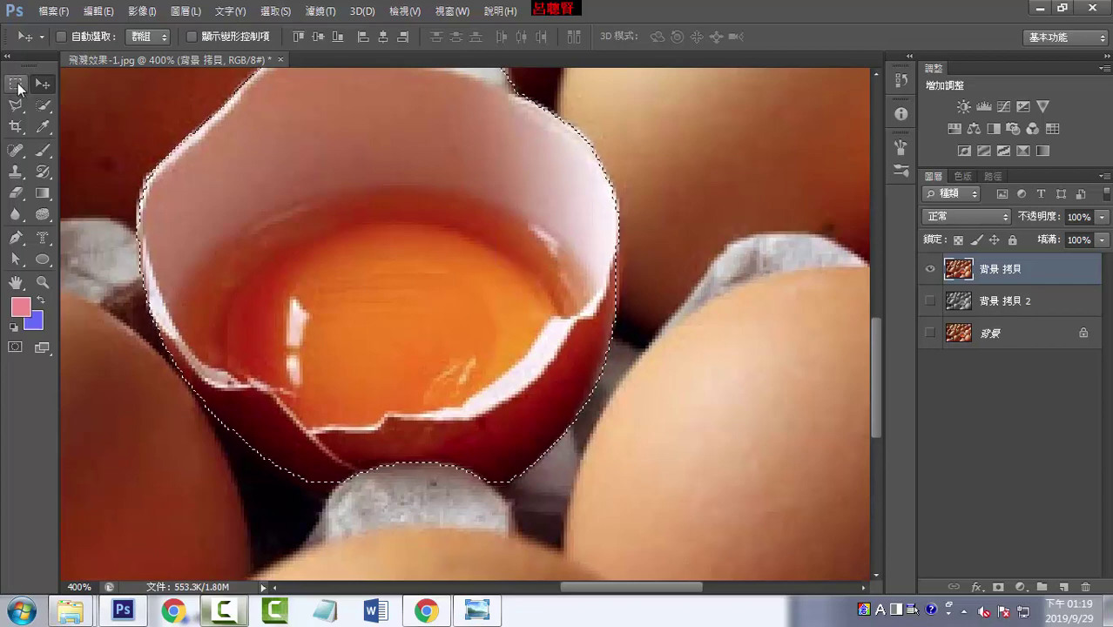
- Invert the selection and delete everything around the cracked egg on 背景 拷貝
{"action": "left_click", "coordinate": [18, 86]}
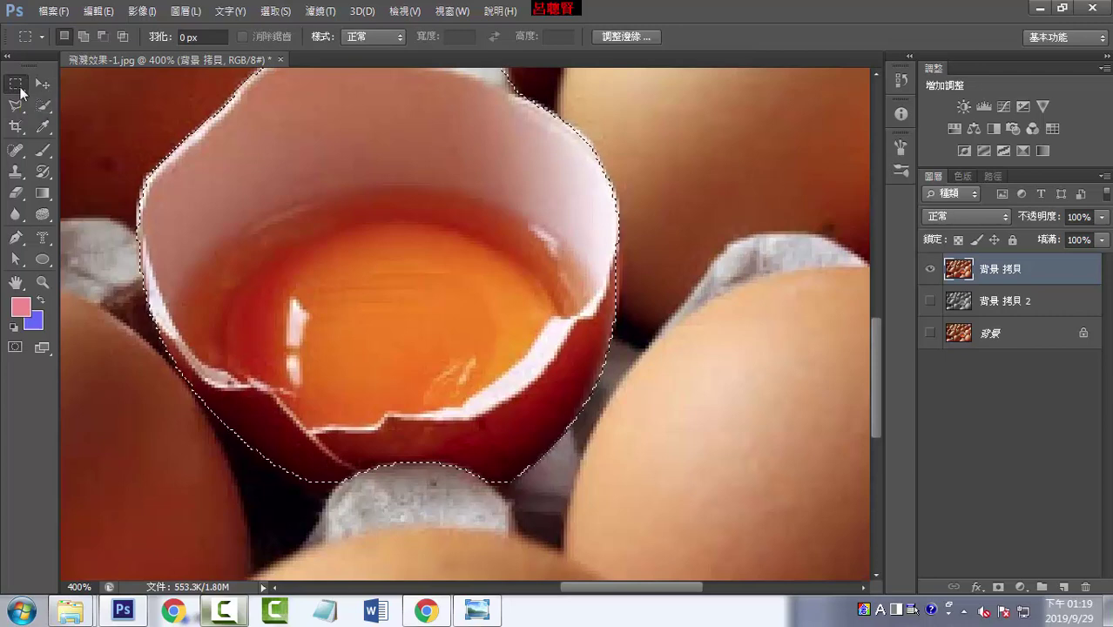
{"action": "right_click", "coordinate": [399, 136]}
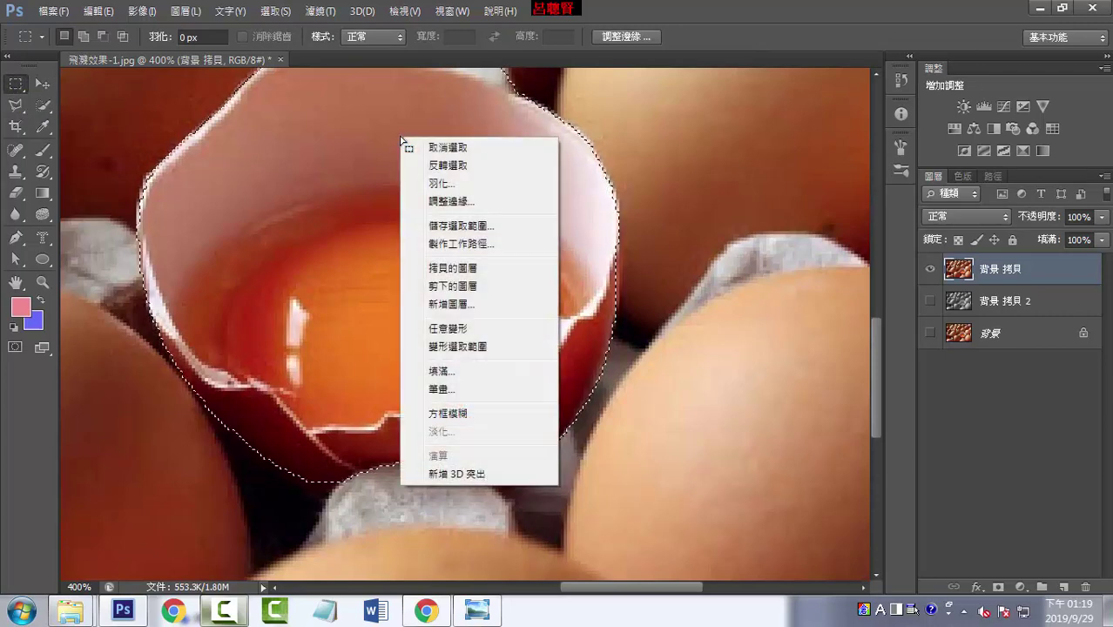
{"action": "left_click", "coordinate": [438, 166]}
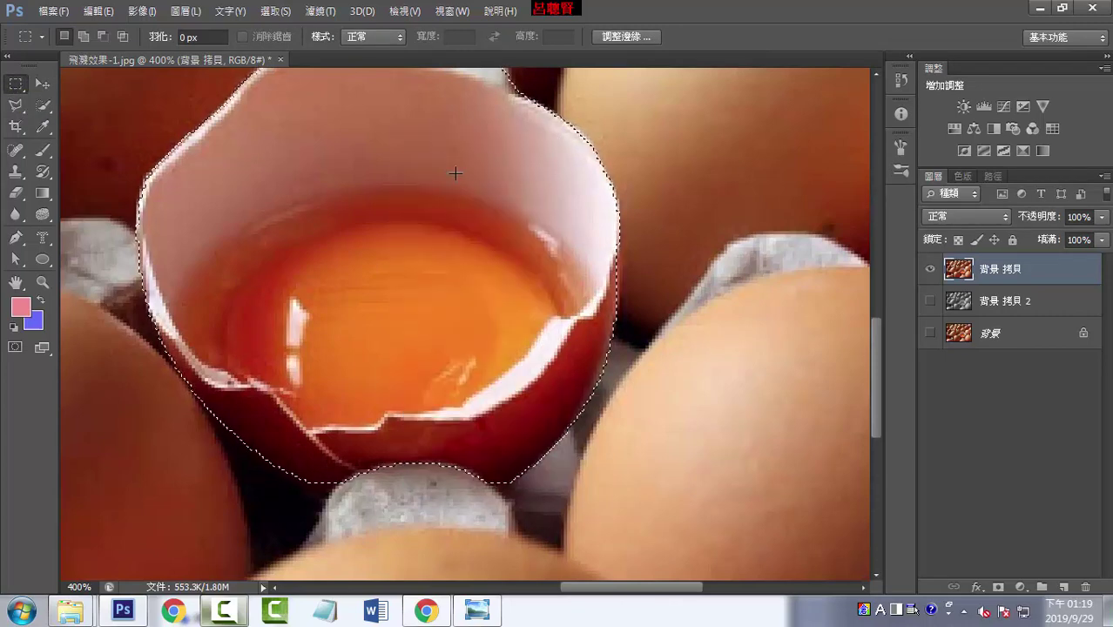
{"action": "key", "text": "ctrl+1"}
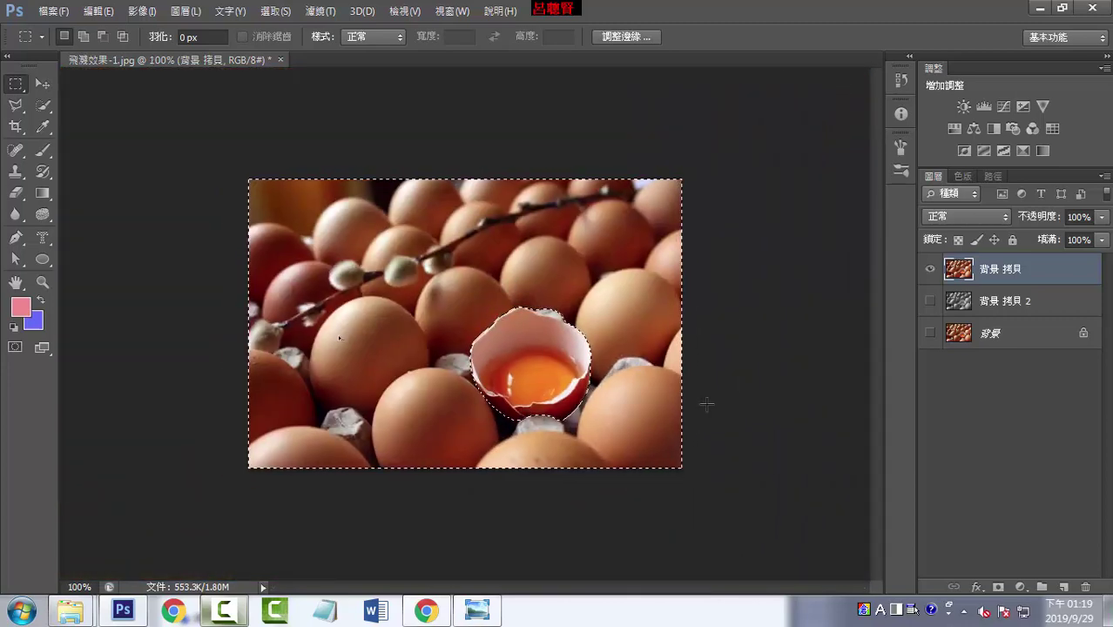
{"action": "key", "text": "Delete"}
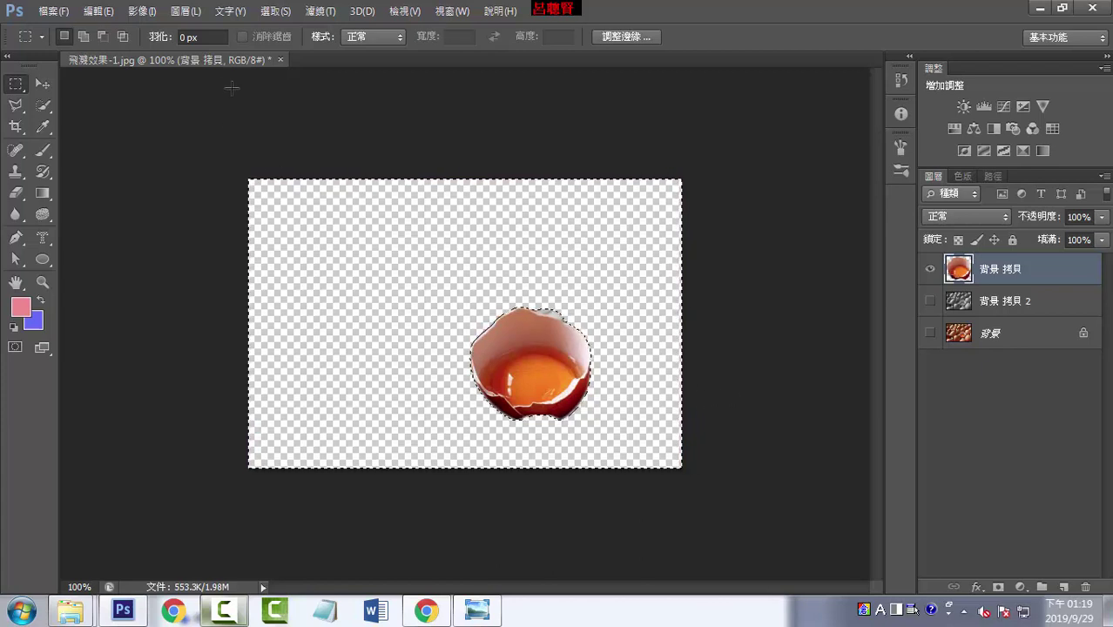
- Deselect and turn on layer 背景 拷貝 2 so grey blurred eggs show beneath, then inspect
{"action": "left_click", "coordinate": [275, 11]}
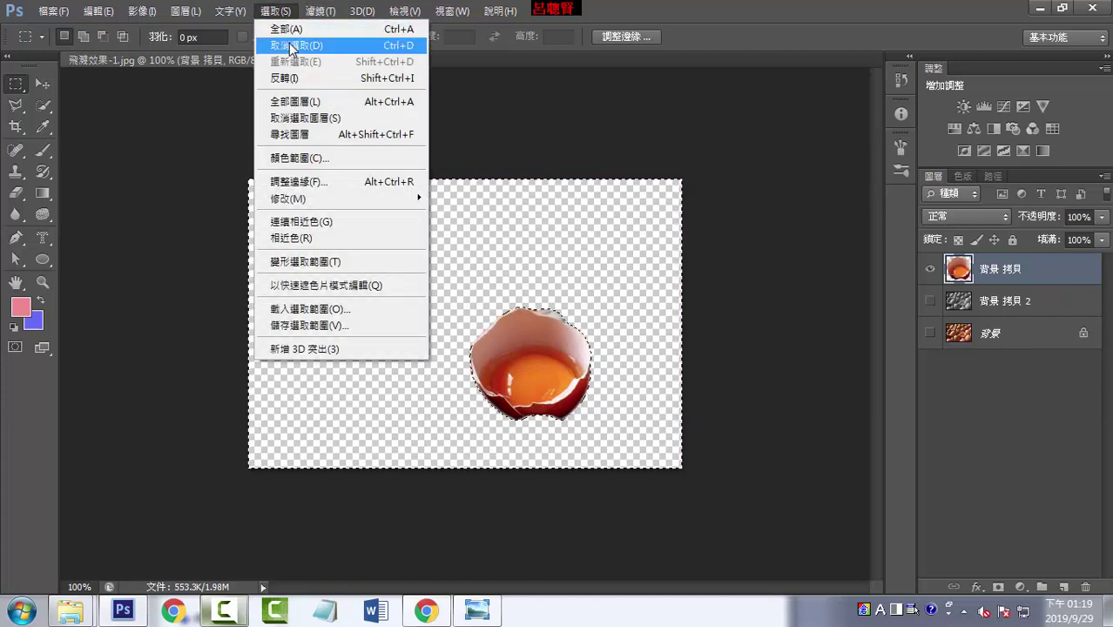
{"action": "left_click", "coordinate": [301, 43]}
{"action": "left_click", "coordinate": [929, 301]}
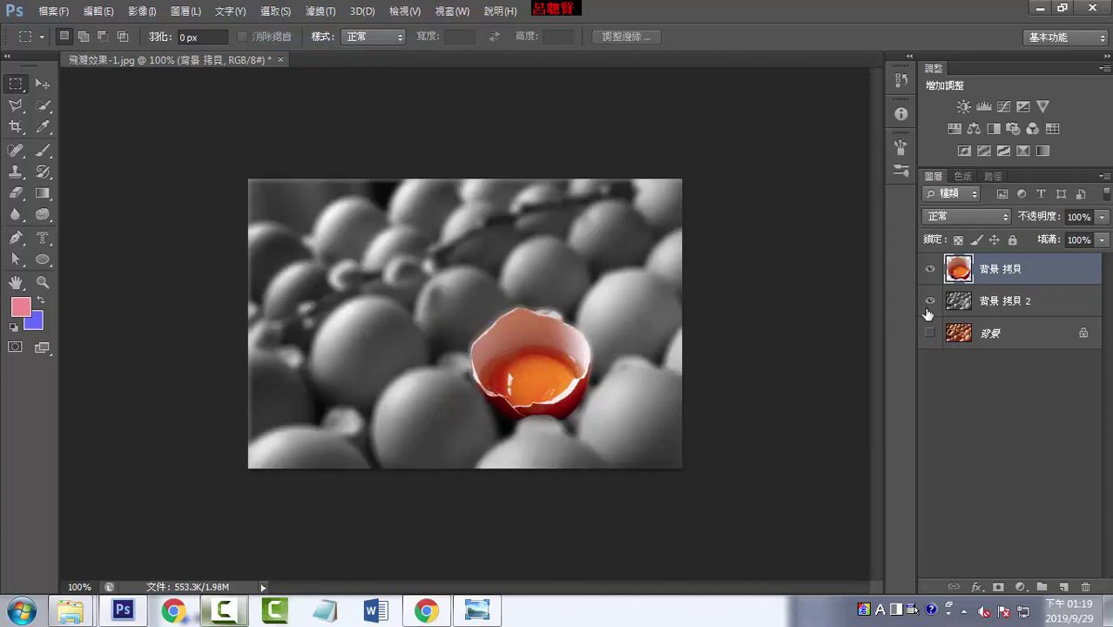
{"action": "key", "text": "ctrl+plus"}
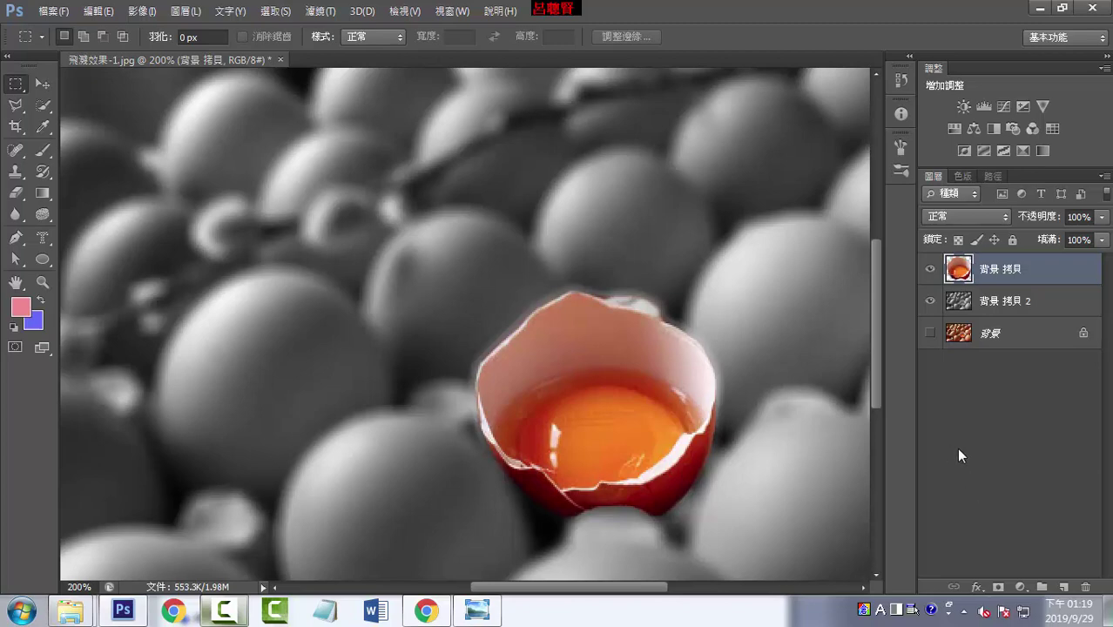
{"action": "key", "text": "ctrl+minus"}
{"action": "key", "text": "ctrl+minus"}
{"action": "key", "text": "ctrl+plus"}
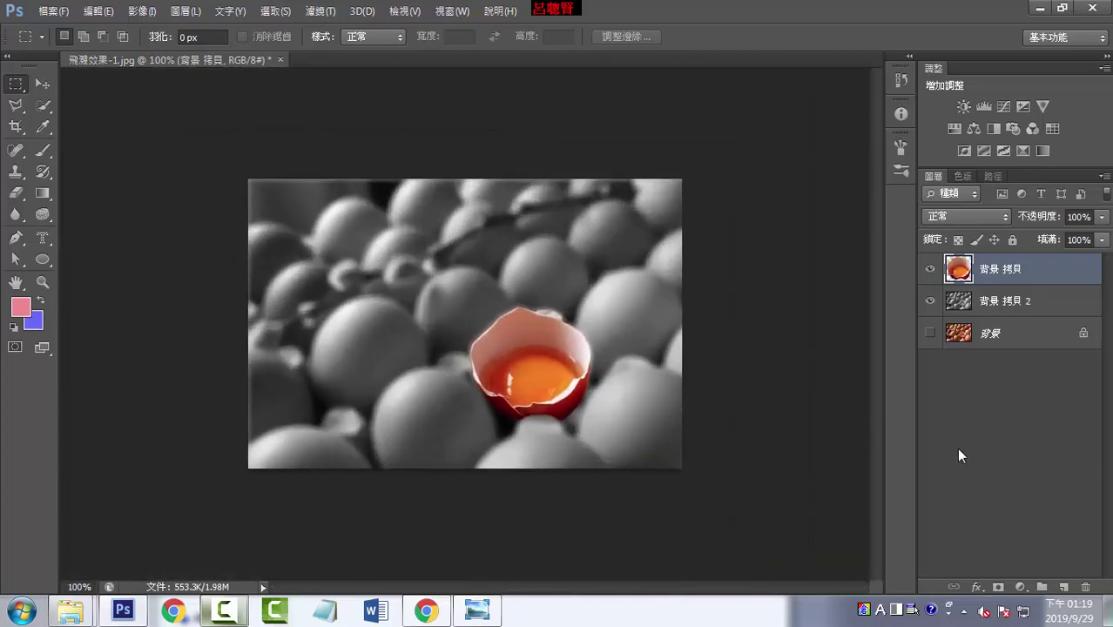